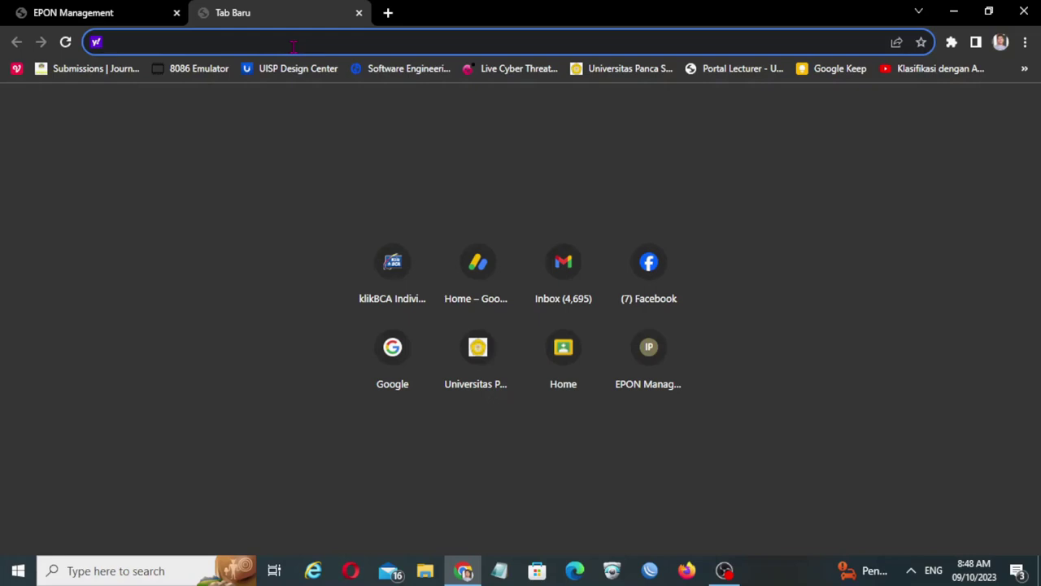
# Search the web for "what is my ip"
pyautogui.write('w')
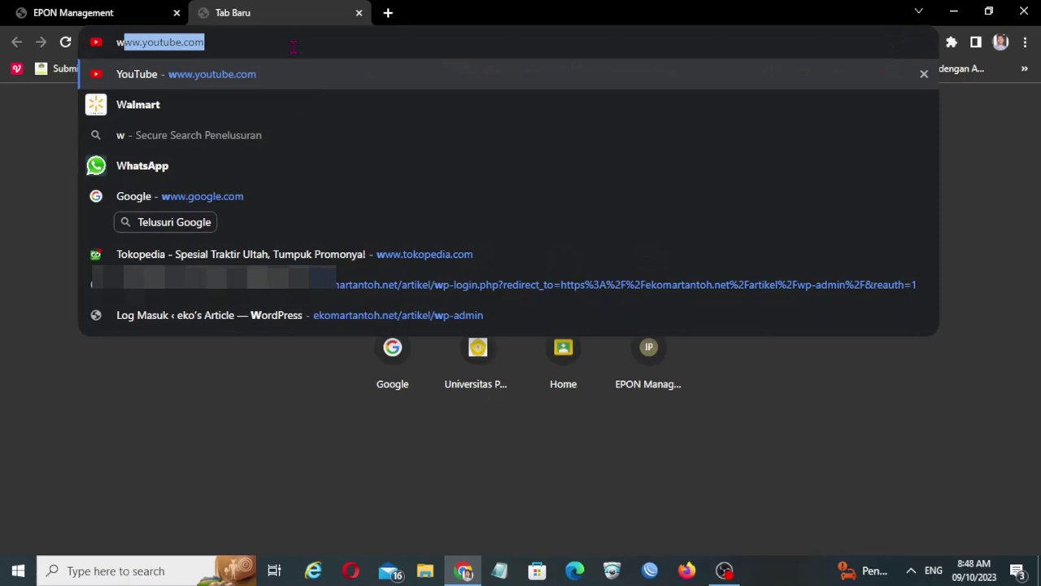
pyautogui.write('ha')
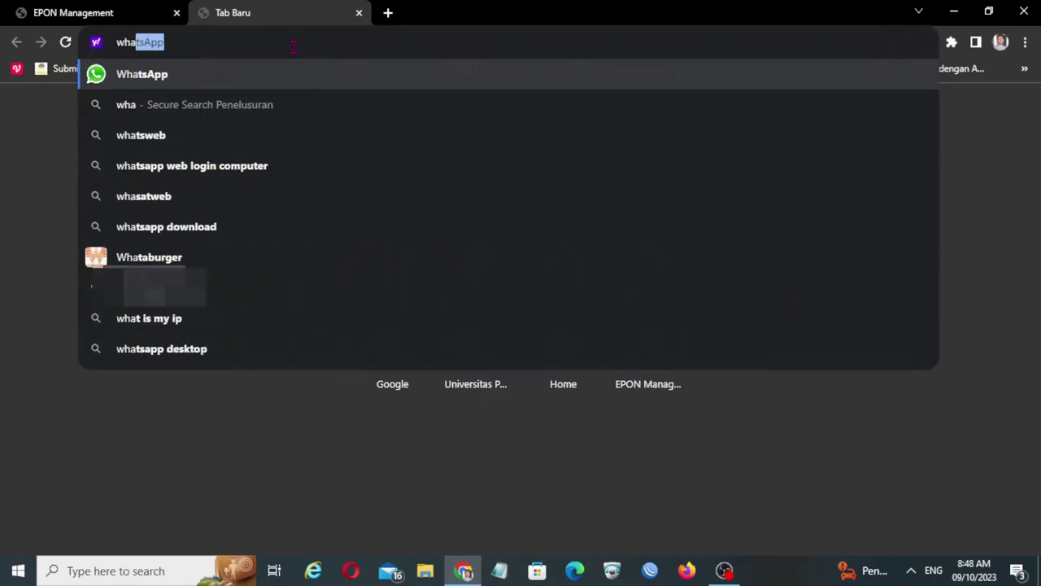
pyautogui.write('t')
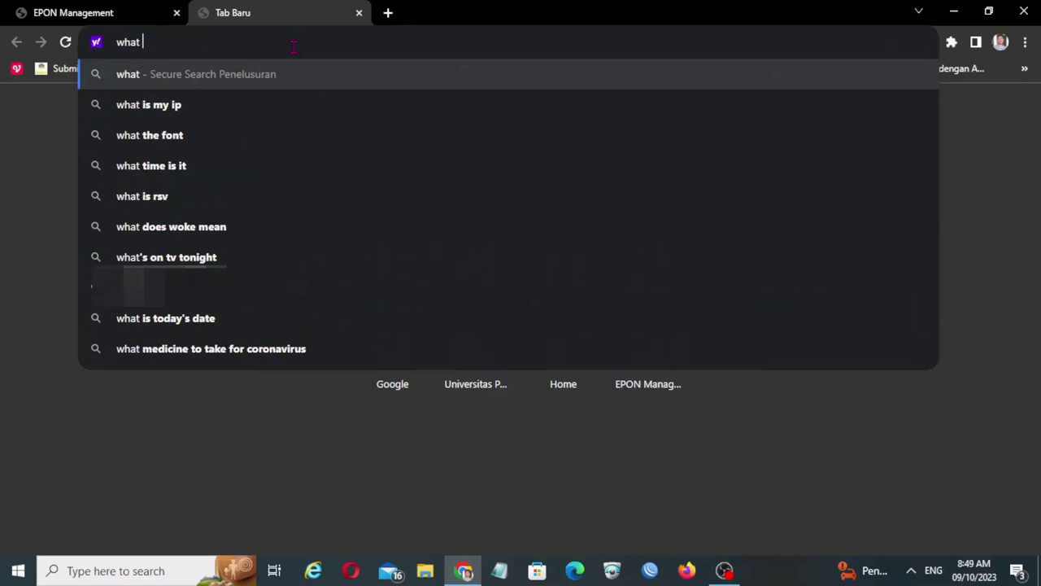
pyautogui.click(168, 116)
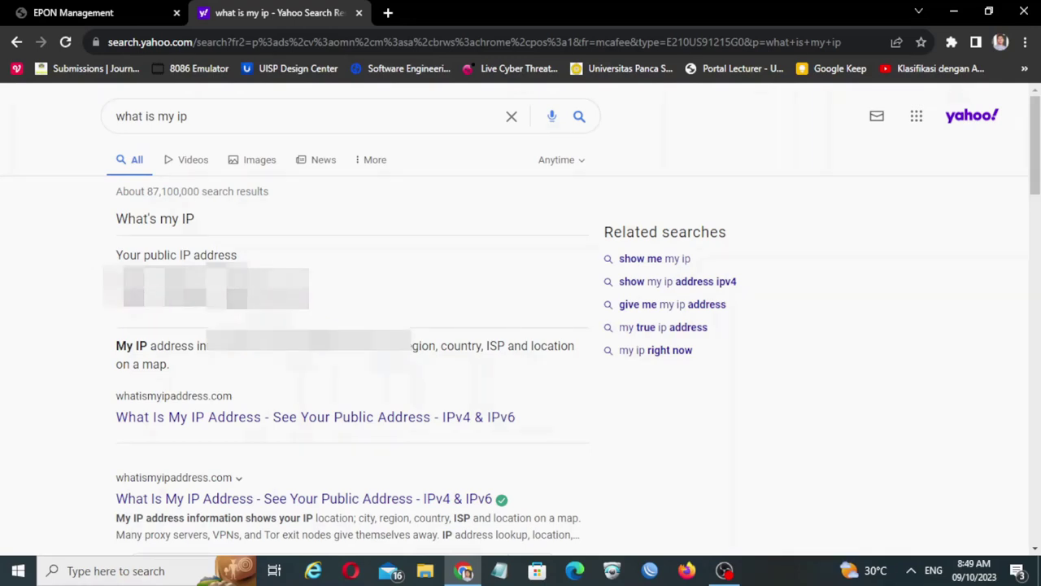
# Copy the public IP address into a blank Notepad document and insert an empty line above it
pyautogui.moveTo(110, 288); pyautogui.dragTo(360, 299)
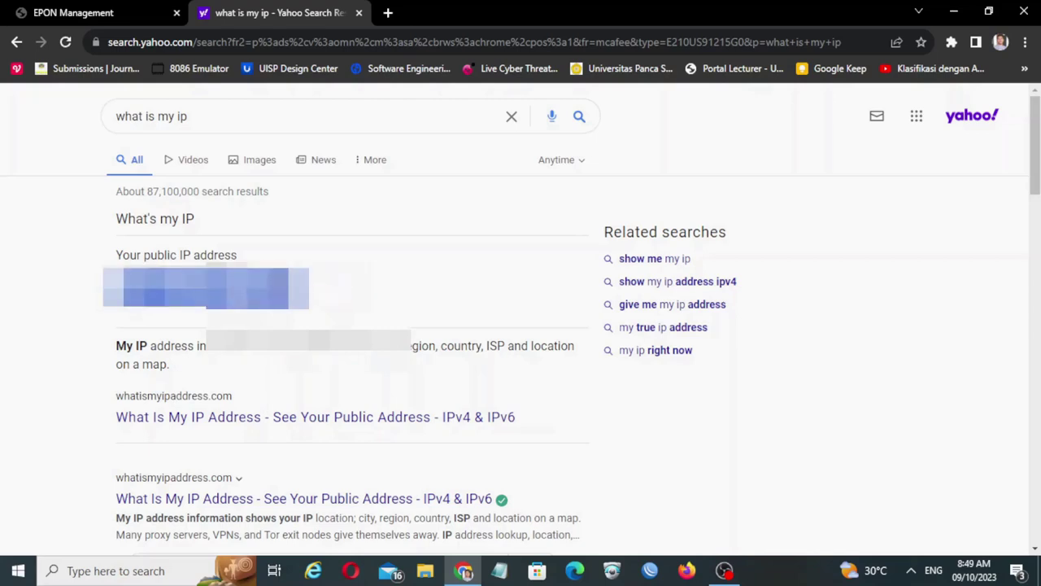
pyautogui.rightClick(270, 289)
pyautogui.click(337, 297)
pyautogui.click(501, 571)
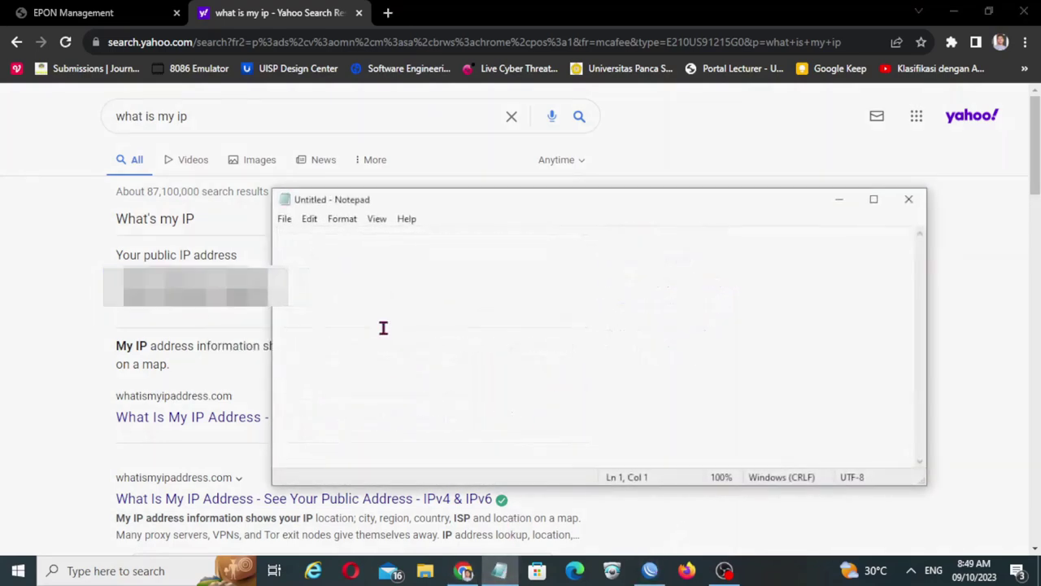
pyautogui.hotkey('ctrl', 'v')
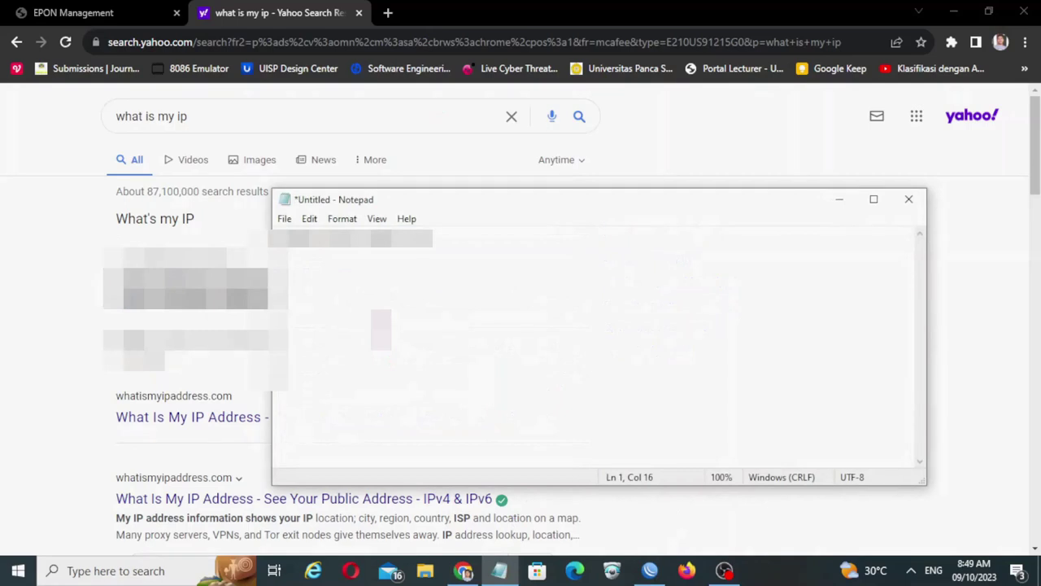
pyautogui.press('Home')
pyautogui.press('Return')
pyautogui.press('Up')
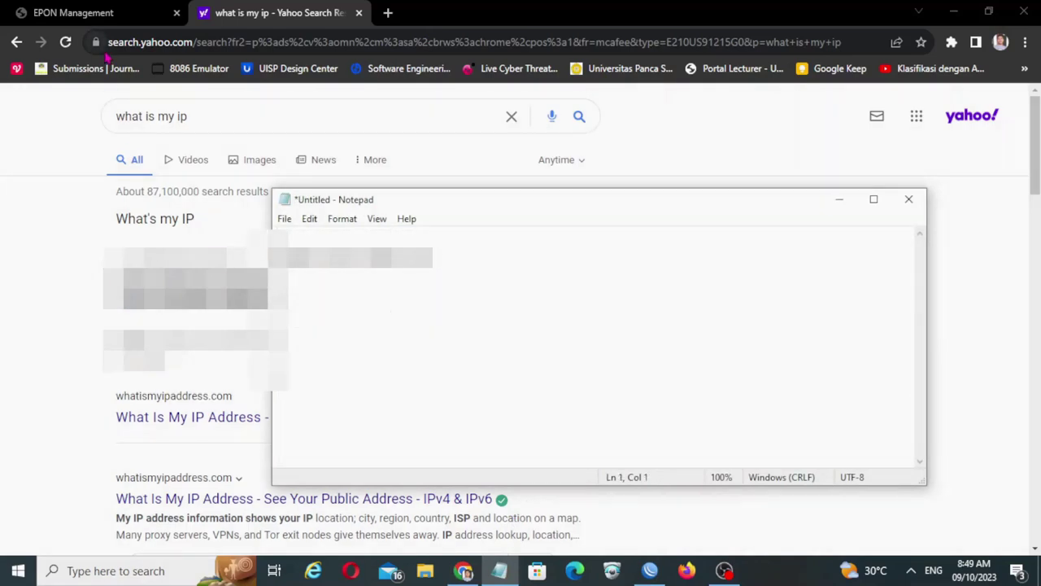
# Copy the web address of the EPON Management page onto the empty first line of the Notepad document
pyautogui.click(73, 12)
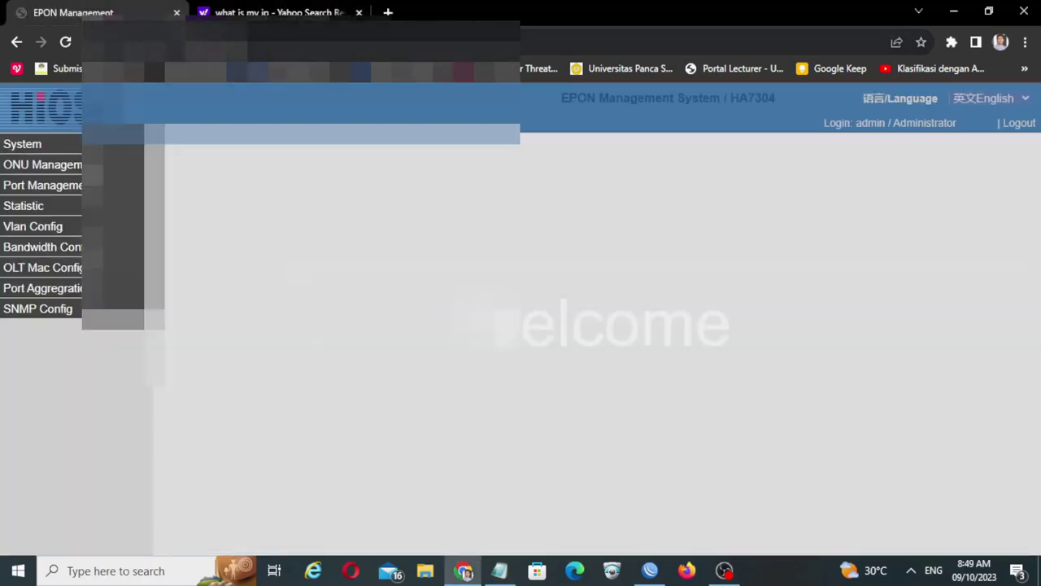
pyautogui.hotkey('ctrl', 'l')
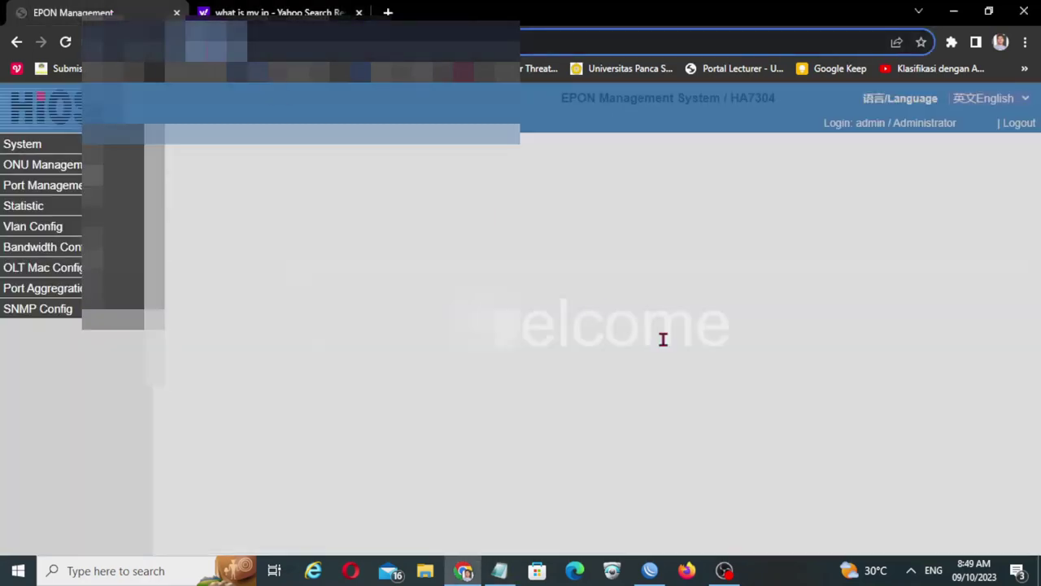
pyautogui.click(503, 571)
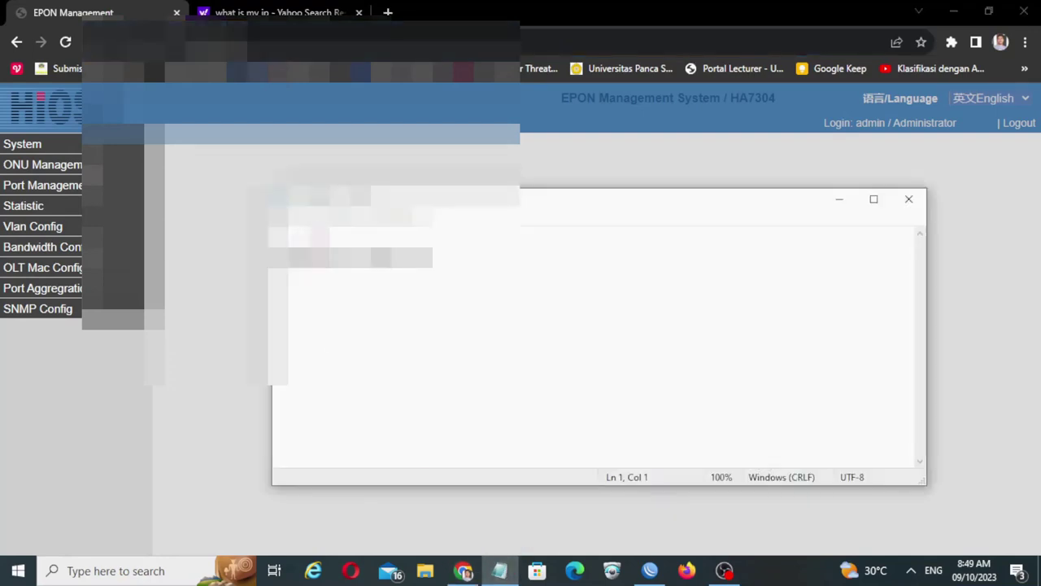
pyautogui.hotkey('ctrl', 'v')
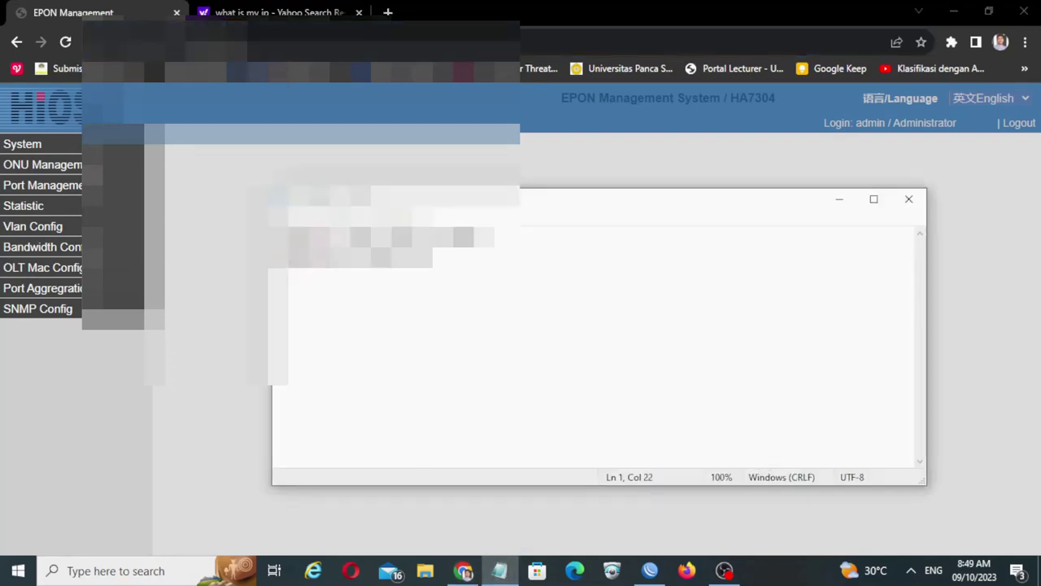
# Trim the pasted EPON Management web address in the first line down to its IP address
pyautogui.press('Left')
pyautogui.press('Left')
pyautogui.press('Left')
pyautogui.press('Left')
pyautogui.press('Left')
pyautogui.press('Left')
pyautogui.press('Left')
pyautogui.press('Left')
pyautogui.press('Left')
pyautogui.press('Left')
pyautogui.press('Left')
pyautogui.press('BackSpace')
pyautogui.press('BackSpace')
pyautogui.press('BackSpace')
pyautogui.press('BackSpace')
pyautogui.press('BackSpace')
pyautogui.press('BackSpace')
pyautogui.press('BackSpace')
pyautogui.press('BackSpace')
pyautogui.press('BackSpace')
pyautogui.press('BackSpace')
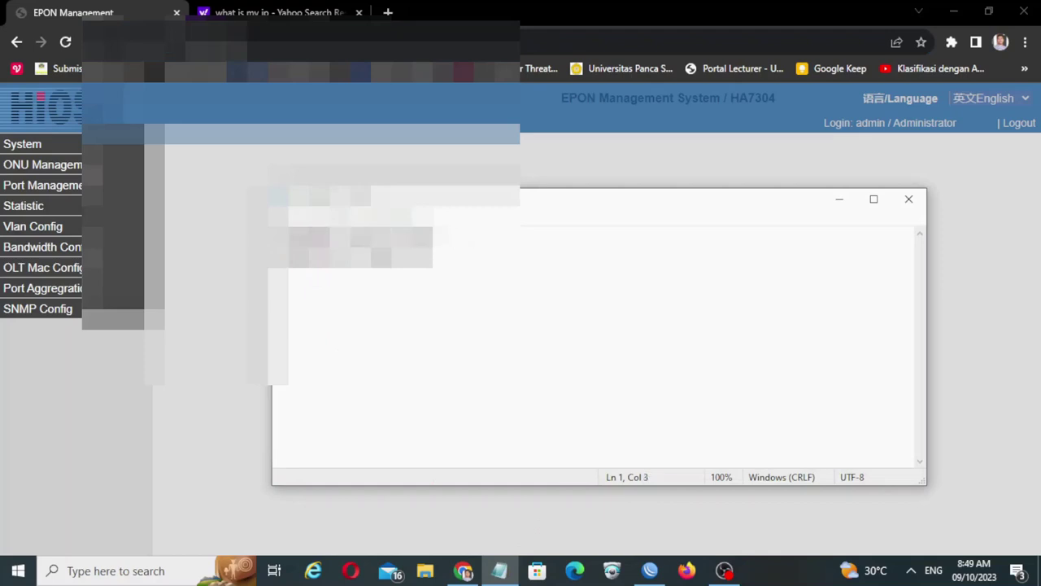
pyautogui.press('Right')
pyautogui.press('Right')
pyautogui.press('Right')
pyautogui.press('Right')
pyautogui.press('Right')
pyautogui.press('Right')
pyautogui.press('Right')
pyautogui.press('Right')
pyautogui.press('Right')
pyautogui.press('Right')
pyautogui.press('Right')
pyautogui.press('Right')
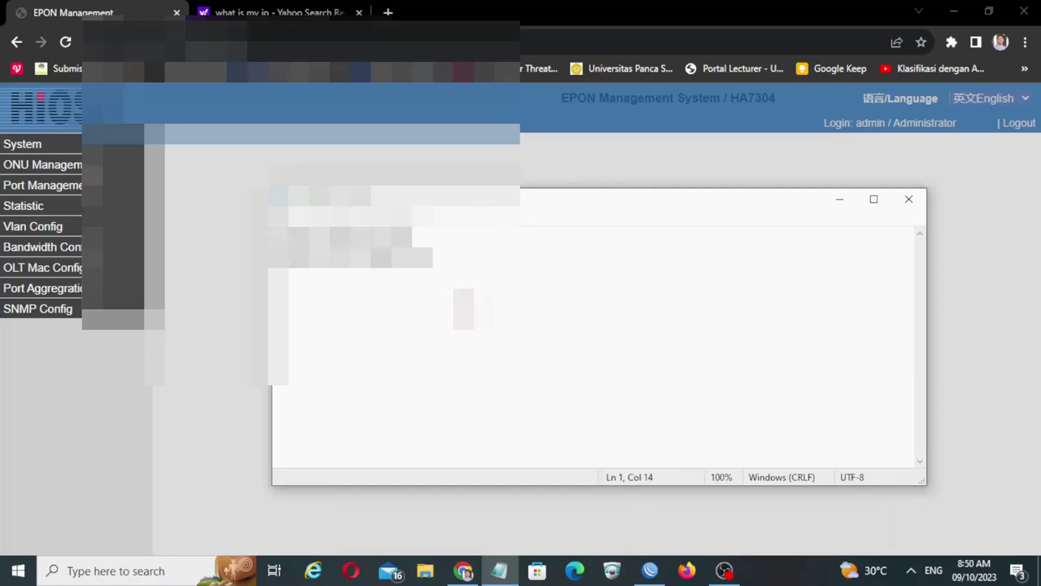
# Switch to WinBox, connect to the saved router and open the firewall's NAT rules
pyautogui.click(651, 570)
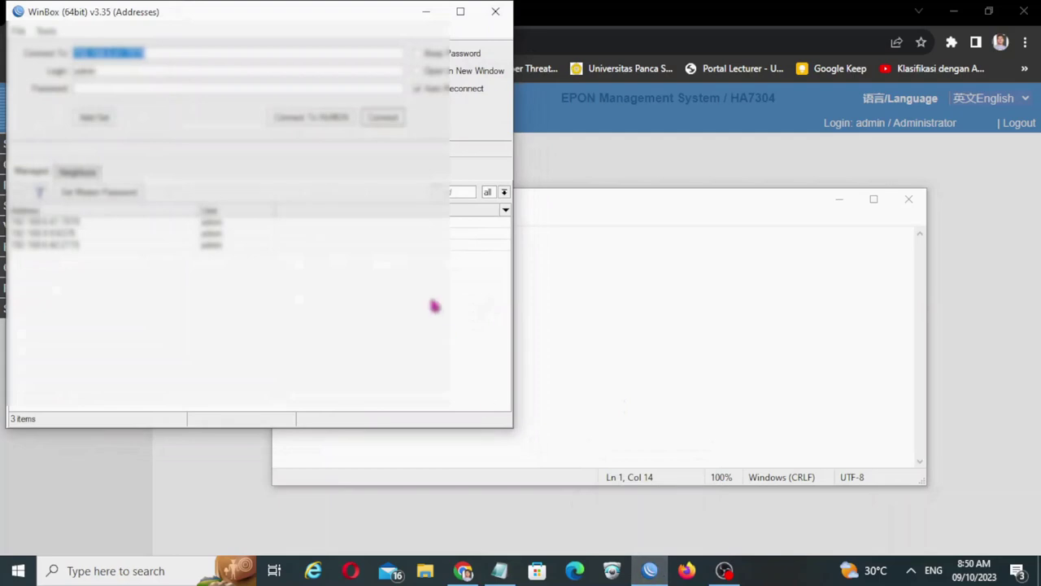
pyautogui.click(93, 229)
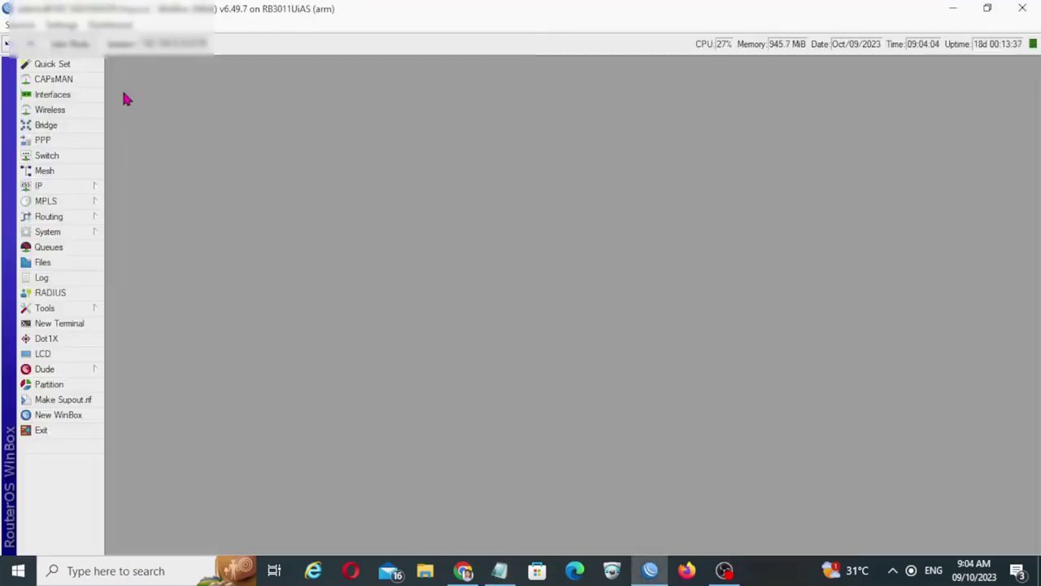
pyautogui.click(85, 192)
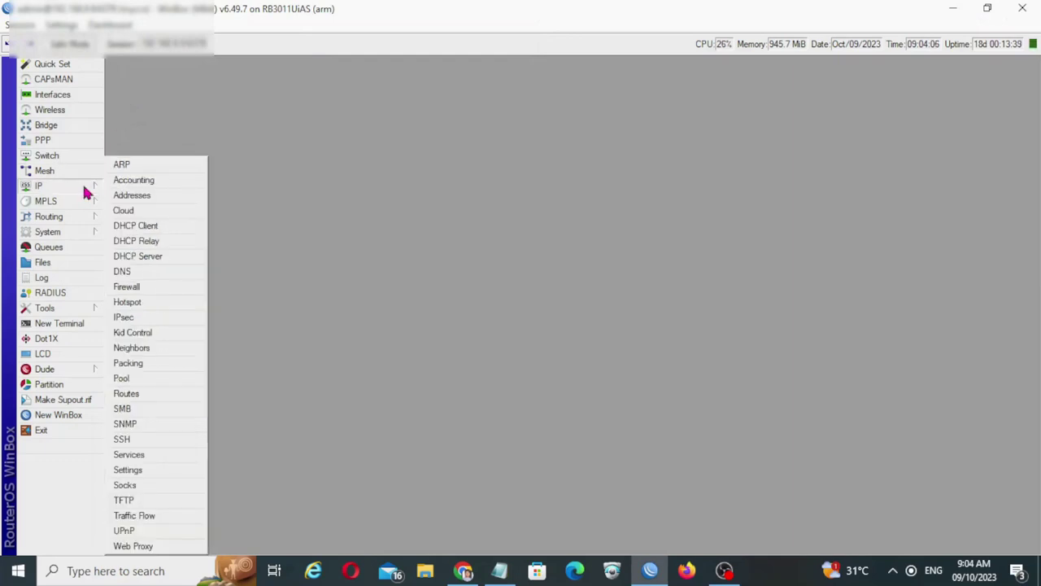
pyautogui.click(158, 288)
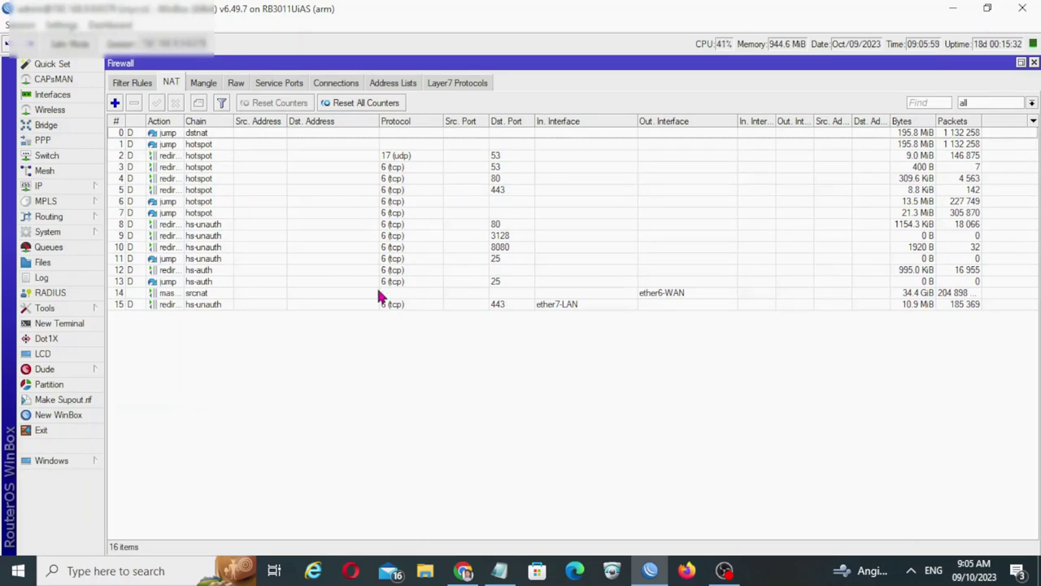
# Add a new NAT rule and set its chain to dstnat
pyautogui.click(115, 102)
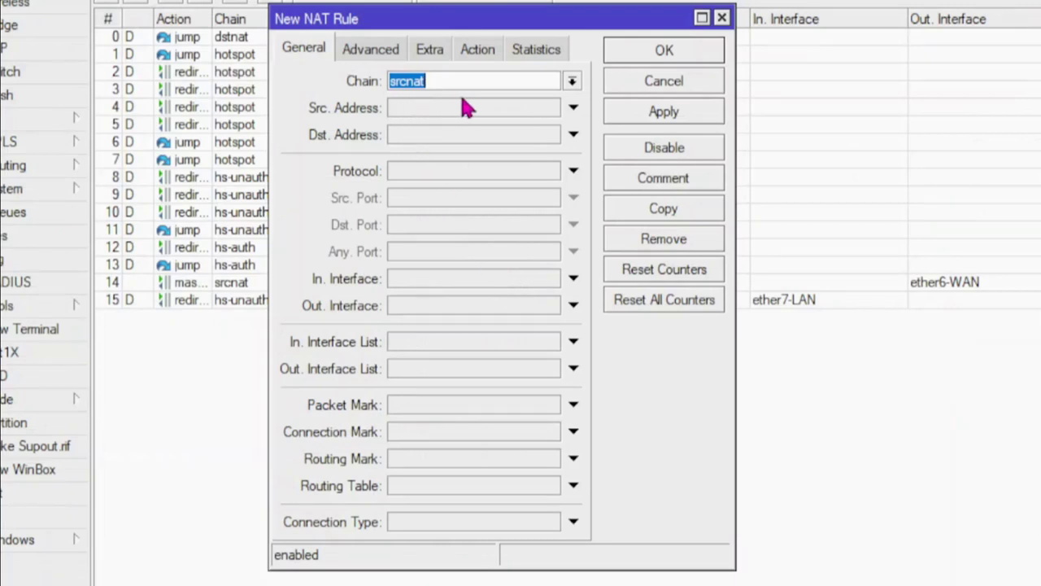
pyautogui.click(573, 82)
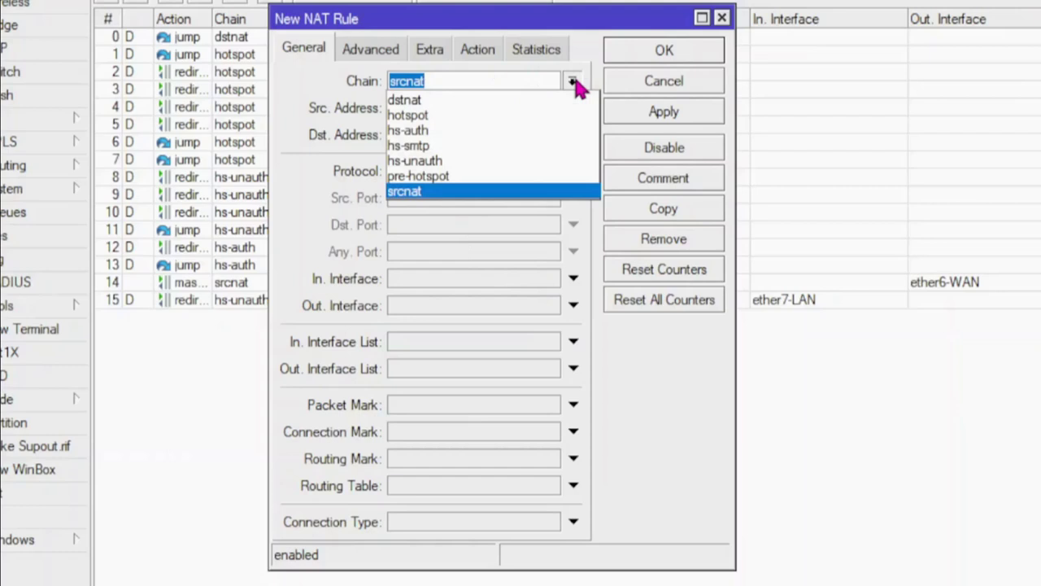
pyautogui.click(532, 104)
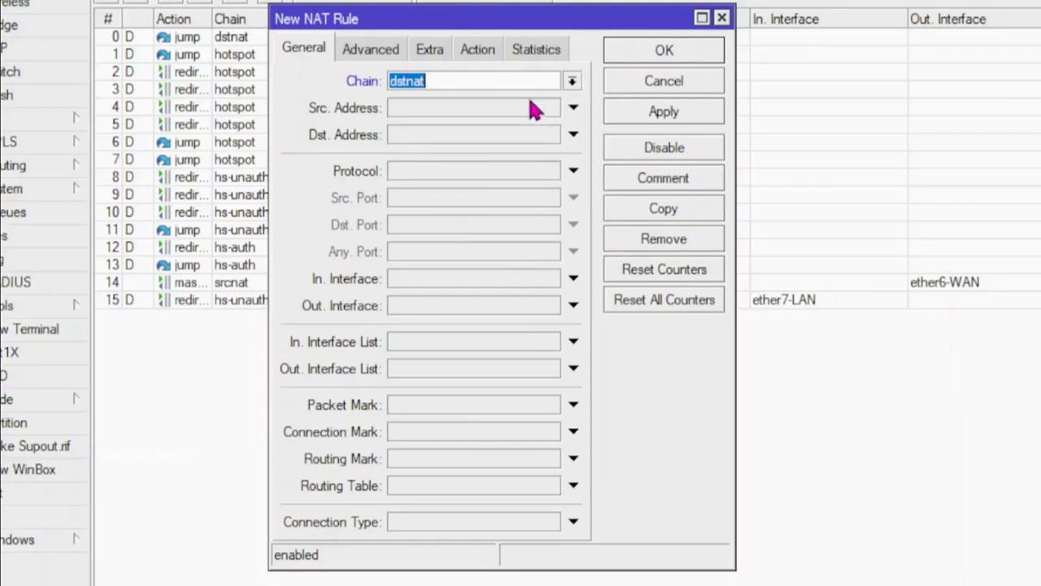
# Set the rule's destination address to the public IP address copied from the second line of the Notepad document
pyautogui.click(467, 137)
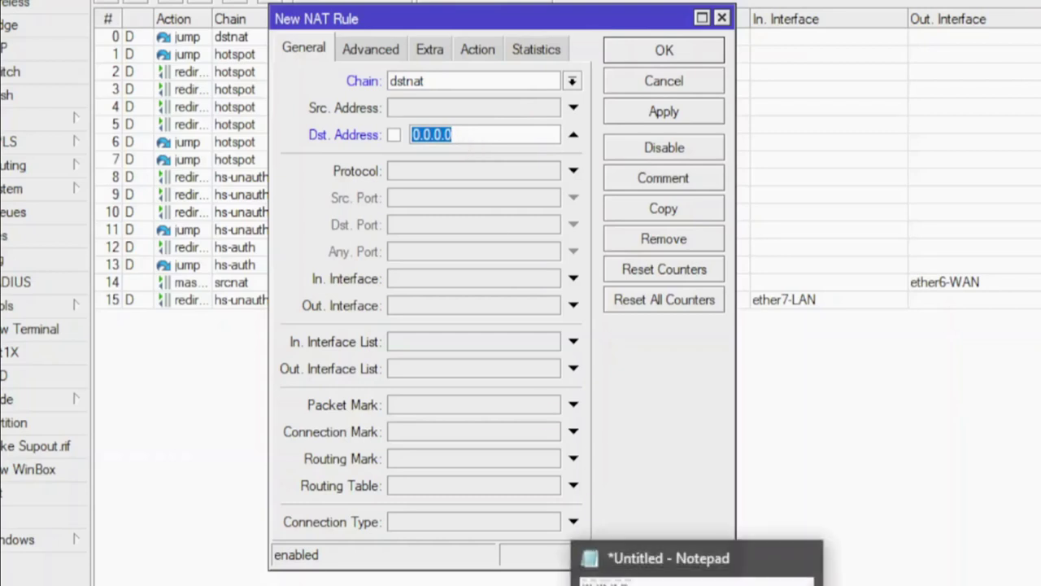
pyautogui.click(697, 576)
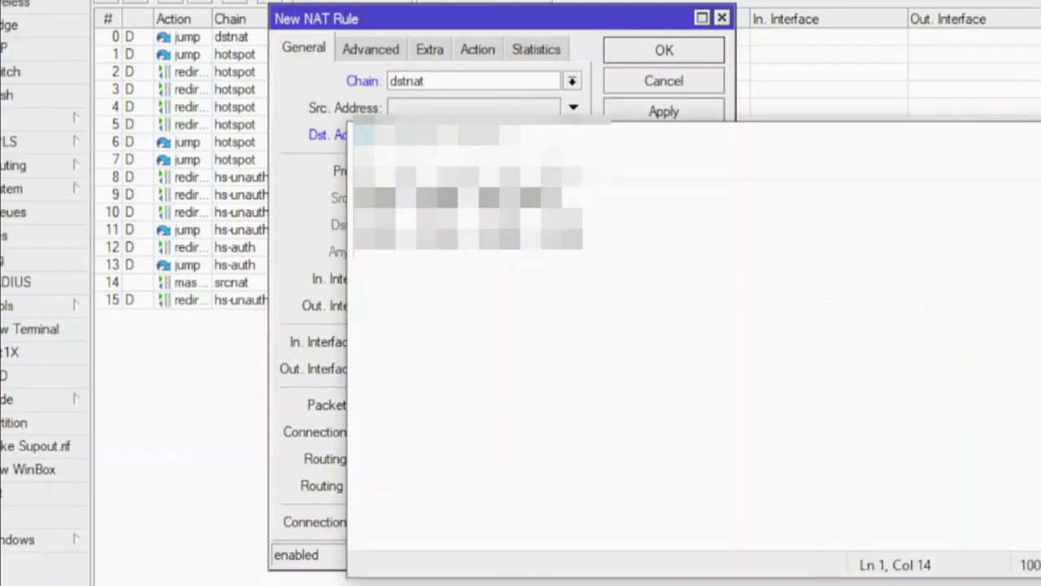
pyautogui.moveTo(583, 232); pyautogui.dragTo(358, 236)
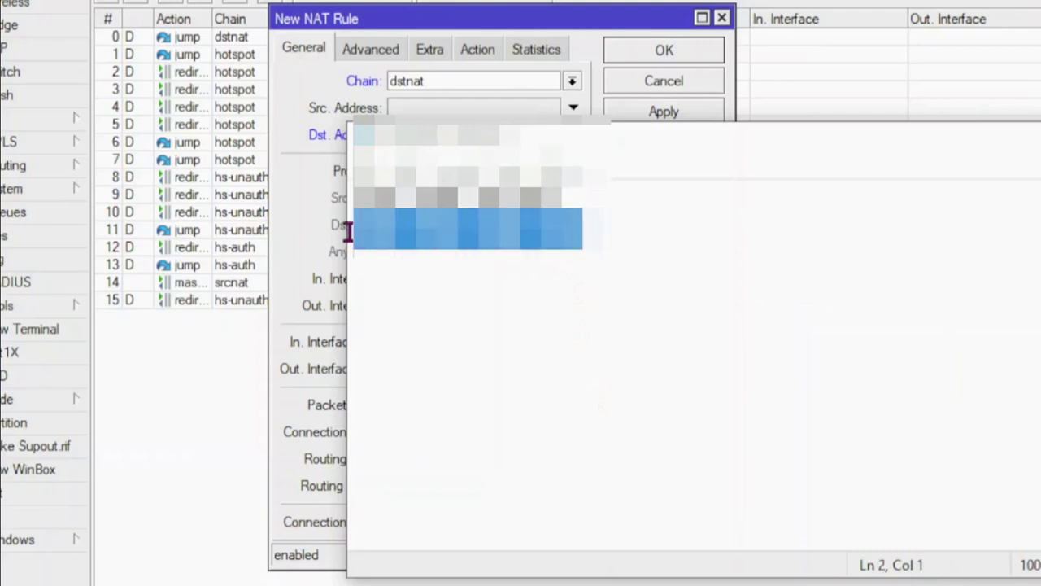
pyautogui.click(297, 156)
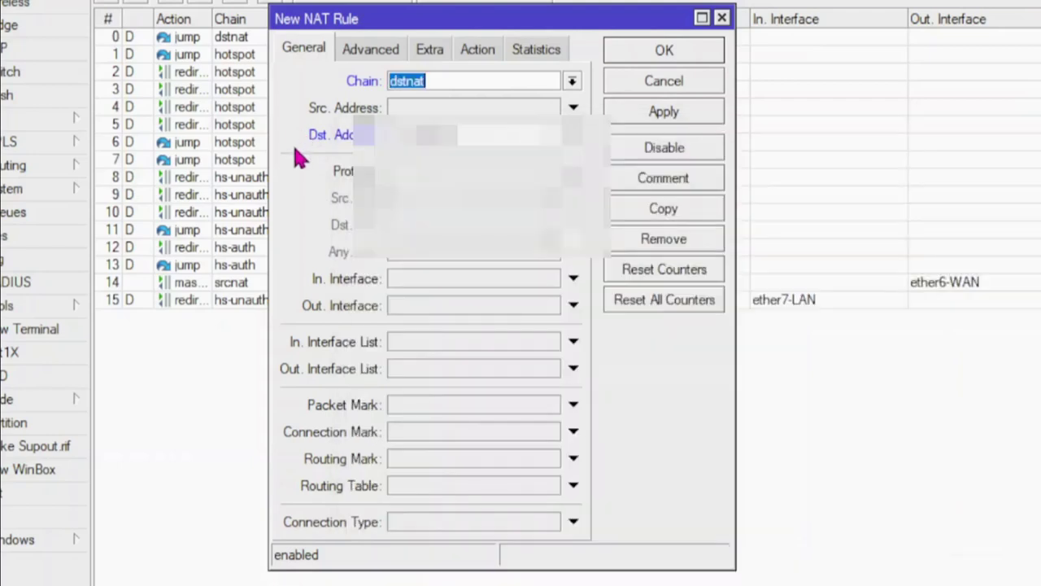
pyautogui.click(429, 135)
pyautogui.hotkey('ctrl', 'v')
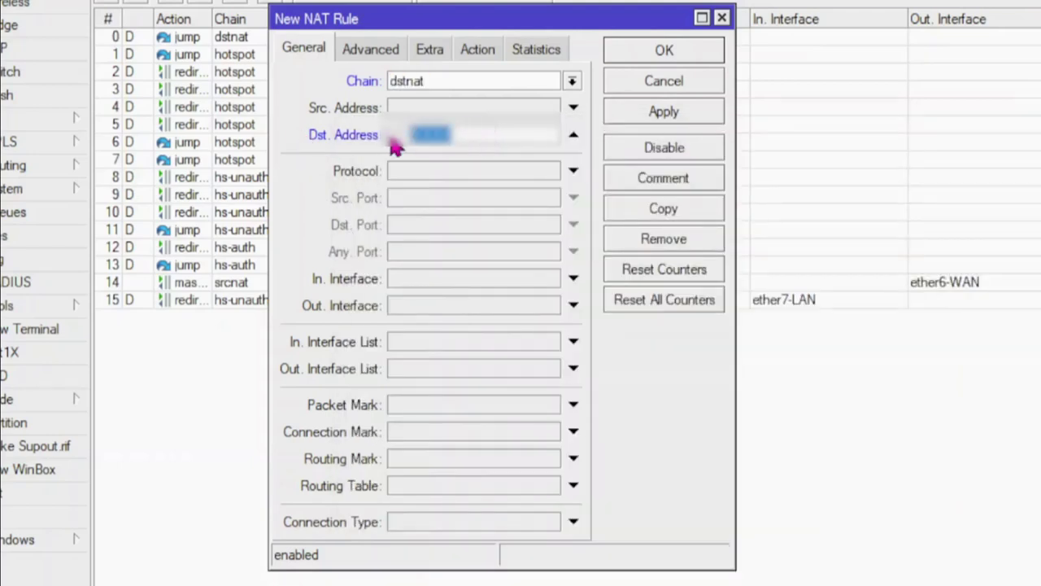
pyautogui.hotkey('ctrl', 'v')
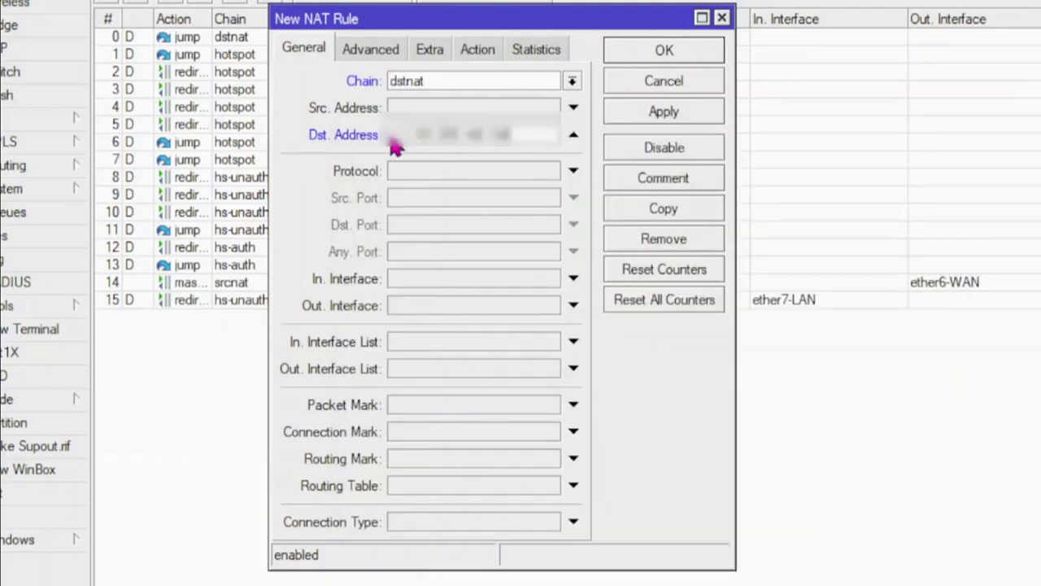
# Set the rule's protocol to 6 (tcp) and its destination port to 8080
pyautogui.click(424, 172)
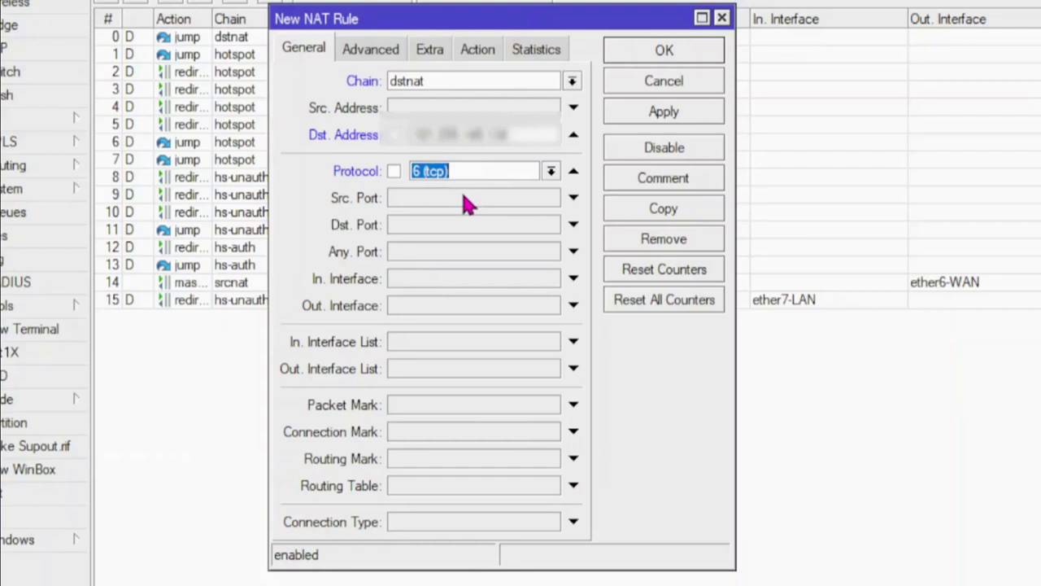
pyautogui.click(440, 229)
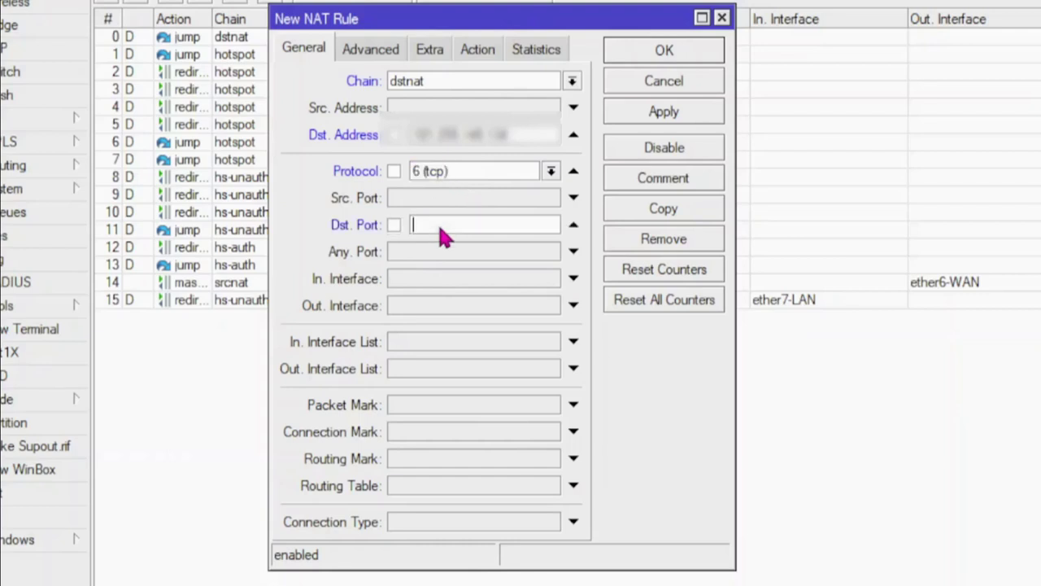
pyautogui.write('80')
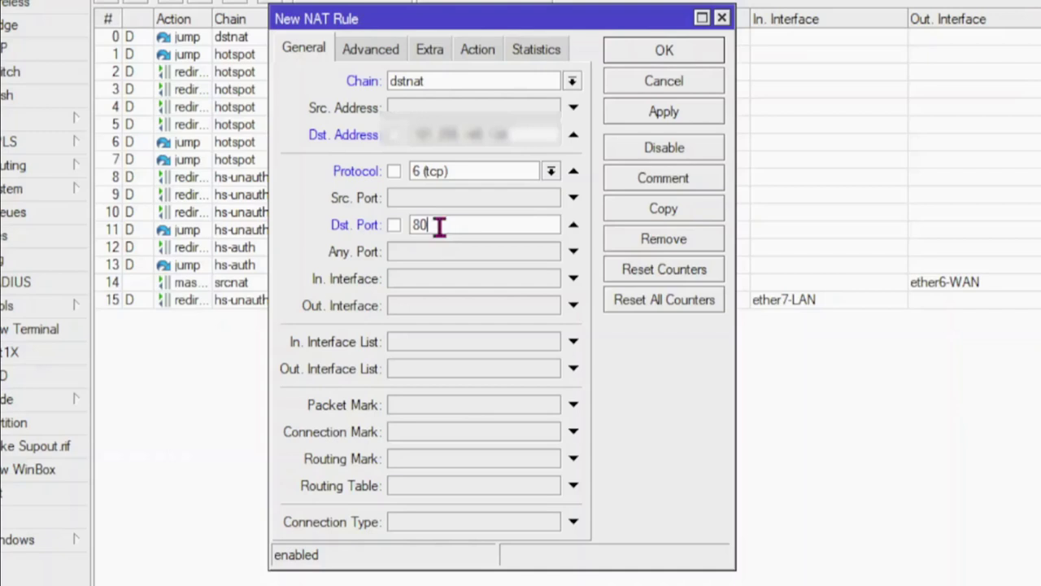
pyautogui.write('80')
# Set the new NAT rule's action to dst-nat
pyautogui.click(481, 53)
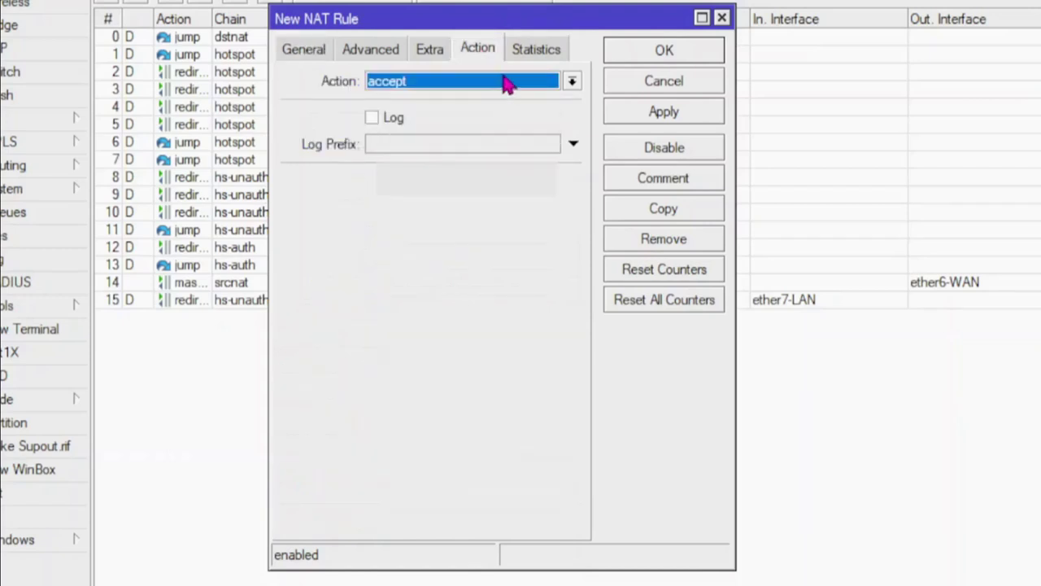
pyautogui.click(506, 85)
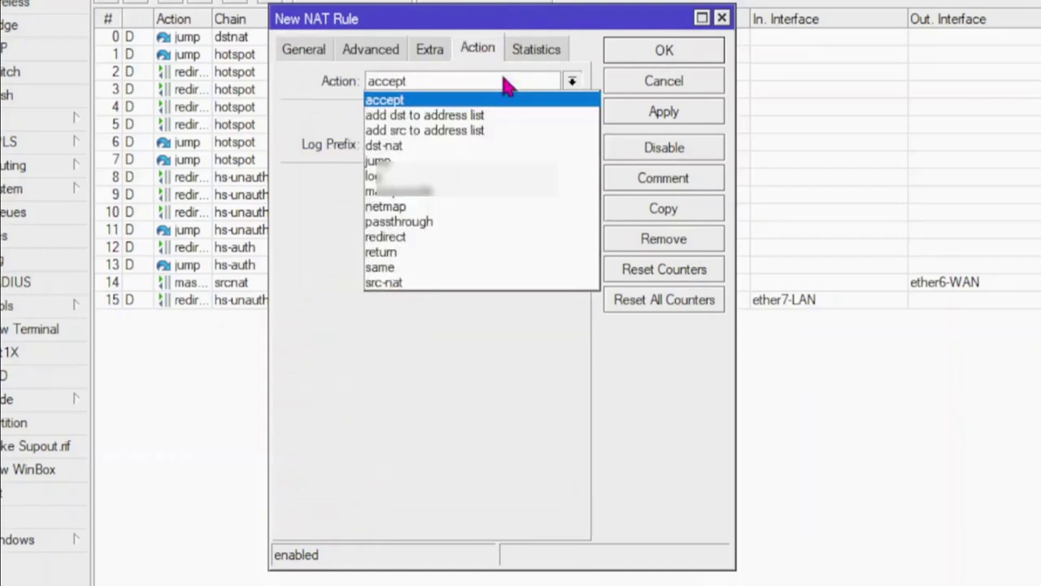
pyautogui.click(471, 146)
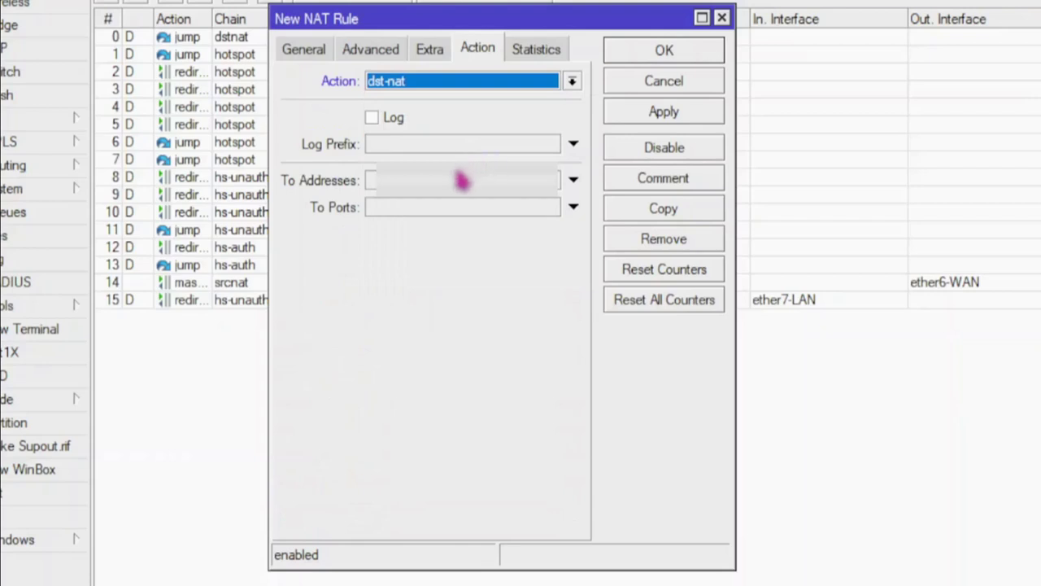
# Forward the rule's traffic to the OLT's local IP address on port 80
pyautogui.click(459, 180)
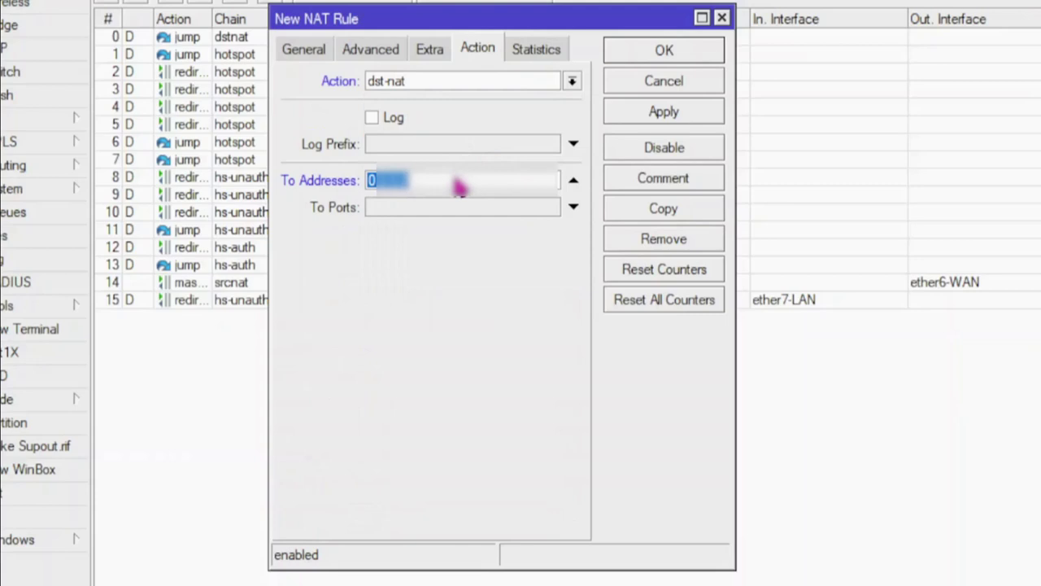
pyautogui.write('1')
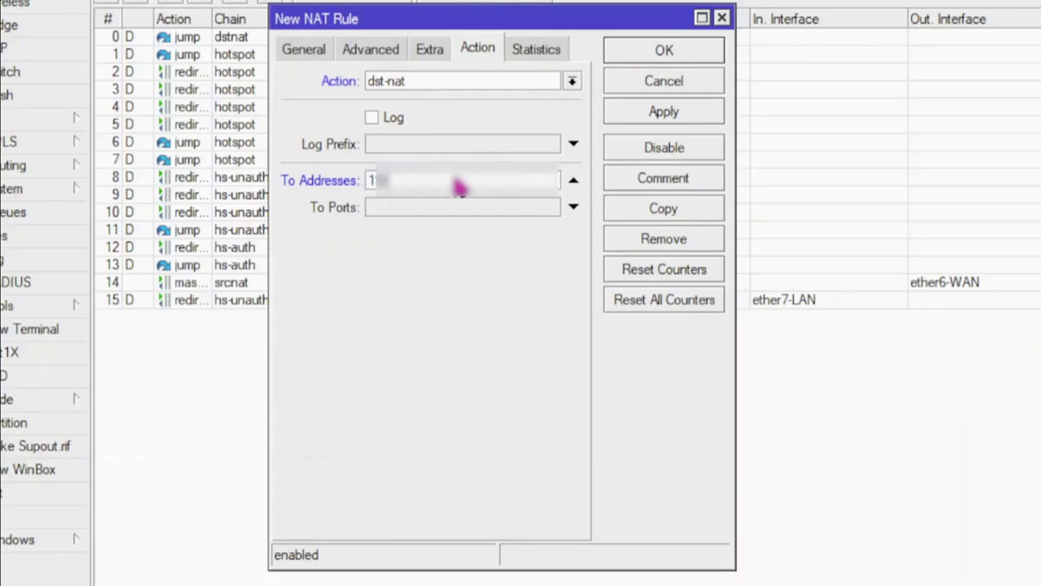
pyautogui.write('92.168')
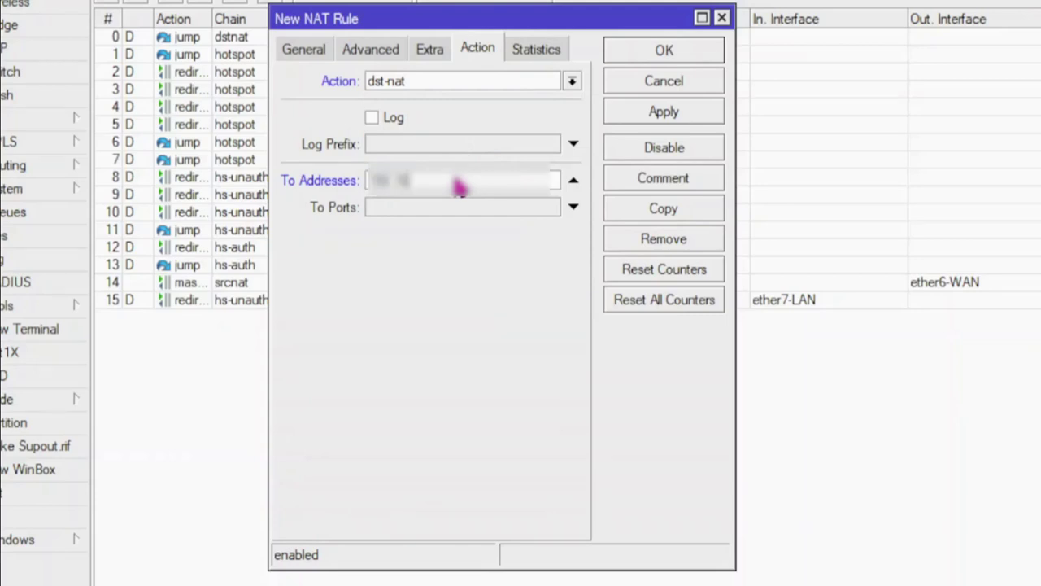
pyautogui.write('.1.10')
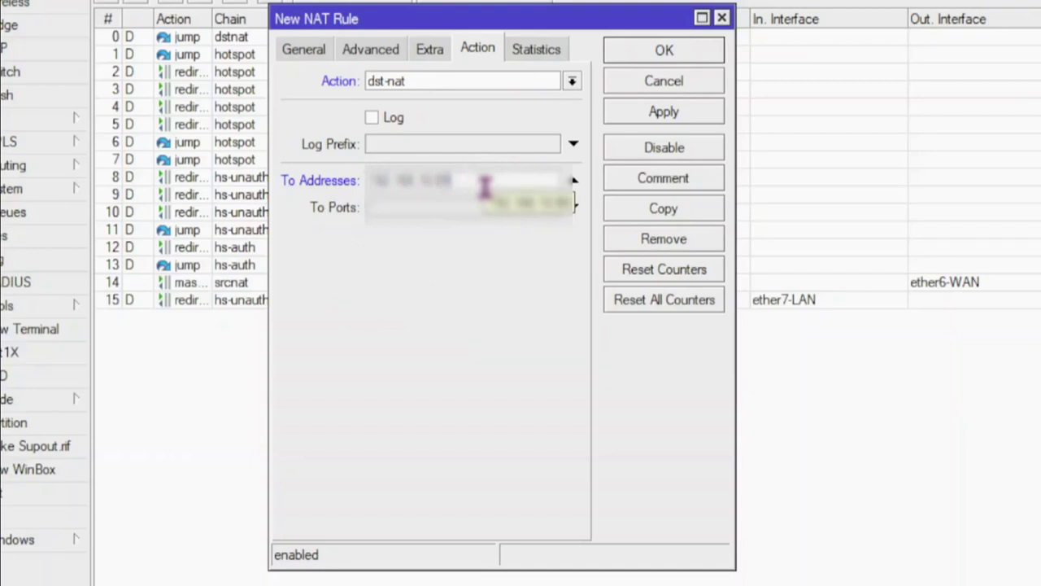
pyautogui.click(442, 211)
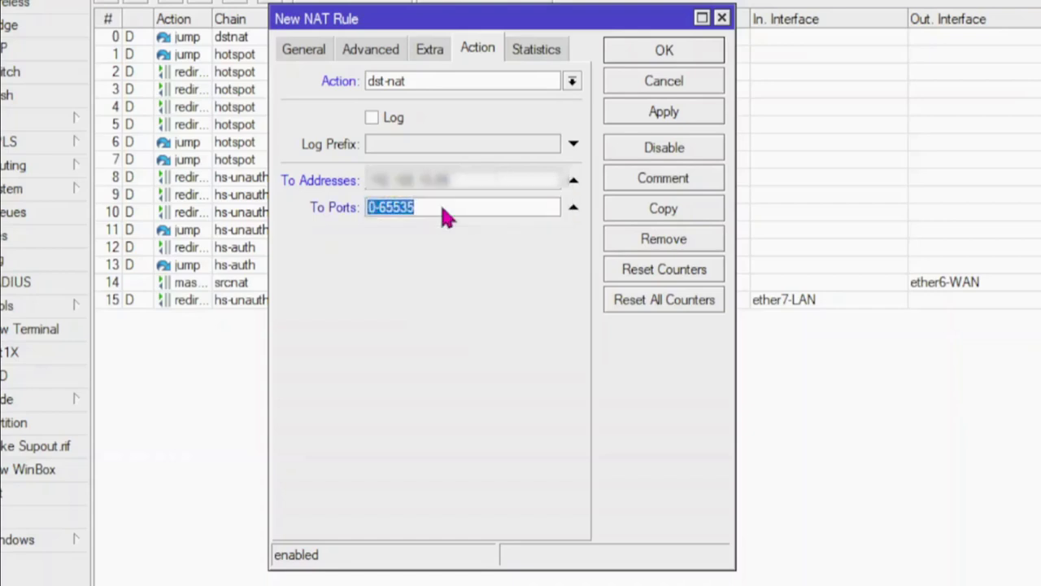
pyautogui.write('80')
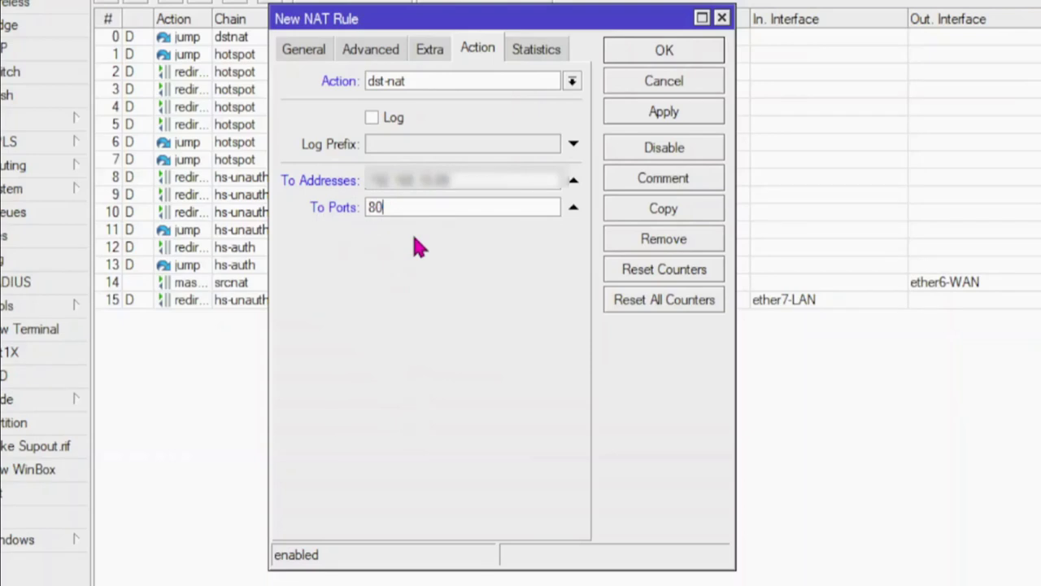
# Review the rule's general and action settings, save the rule and select it in the NAT list
pyautogui.click(303, 50)
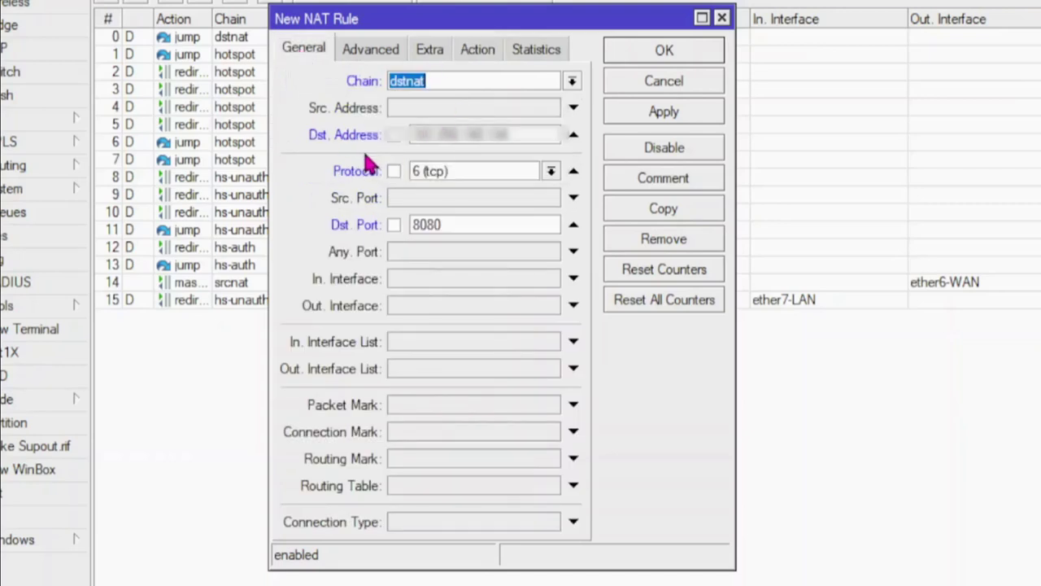
pyautogui.click(458, 218)
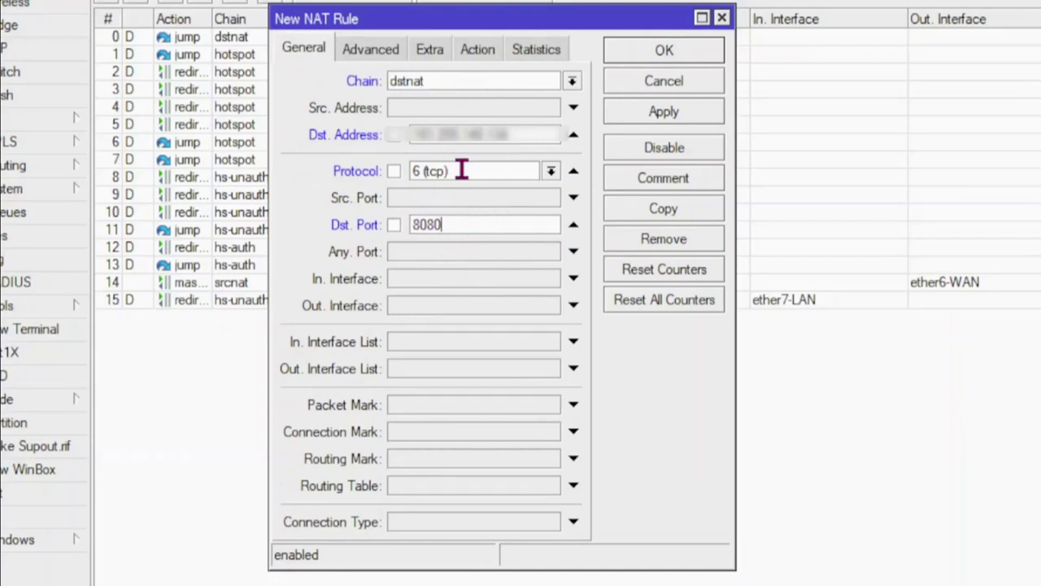
pyautogui.click(478, 51)
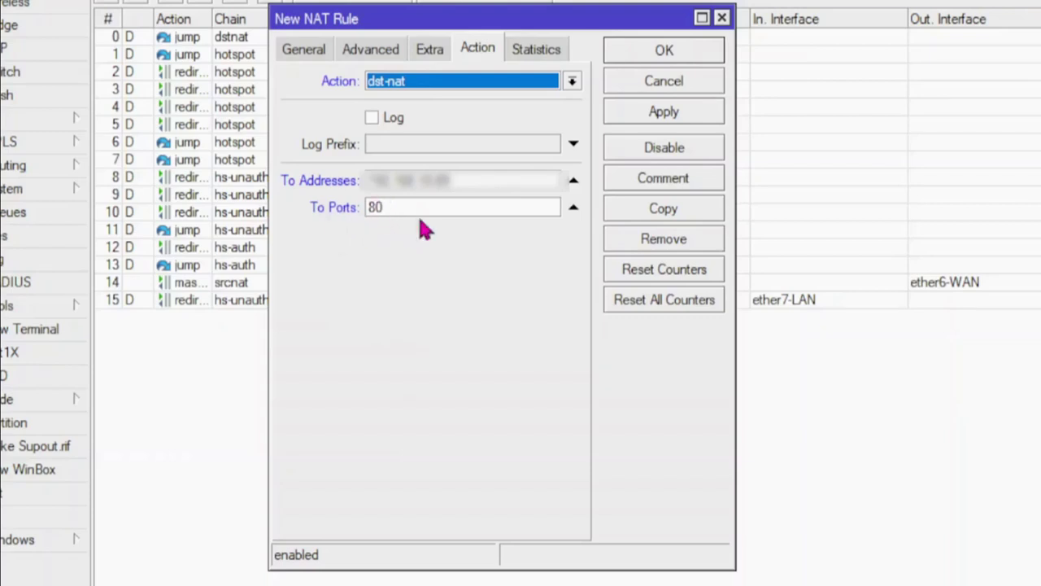
pyautogui.click(654, 118)
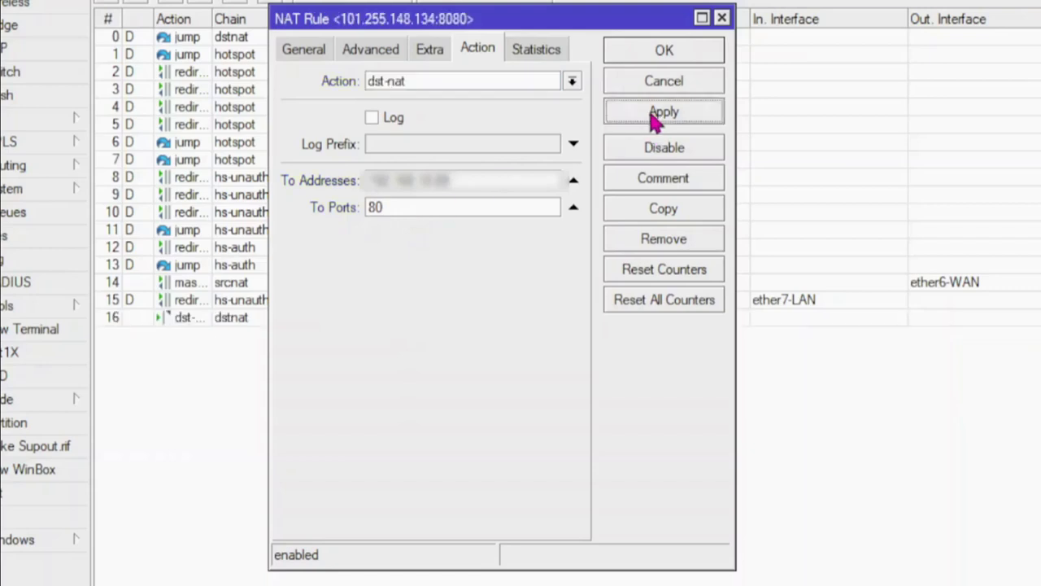
pyautogui.click(649, 54)
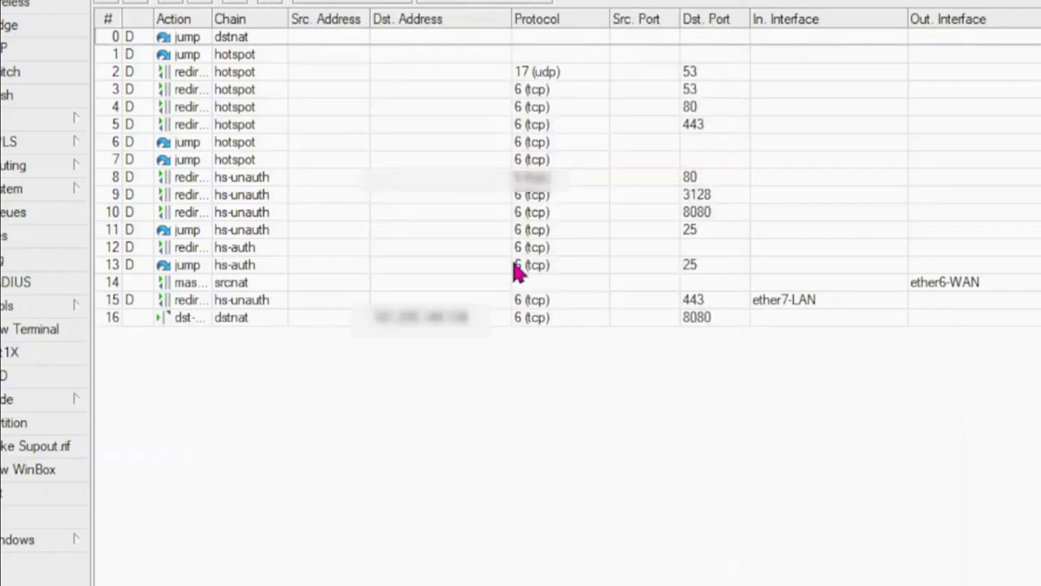
pyautogui.click(431, 330)
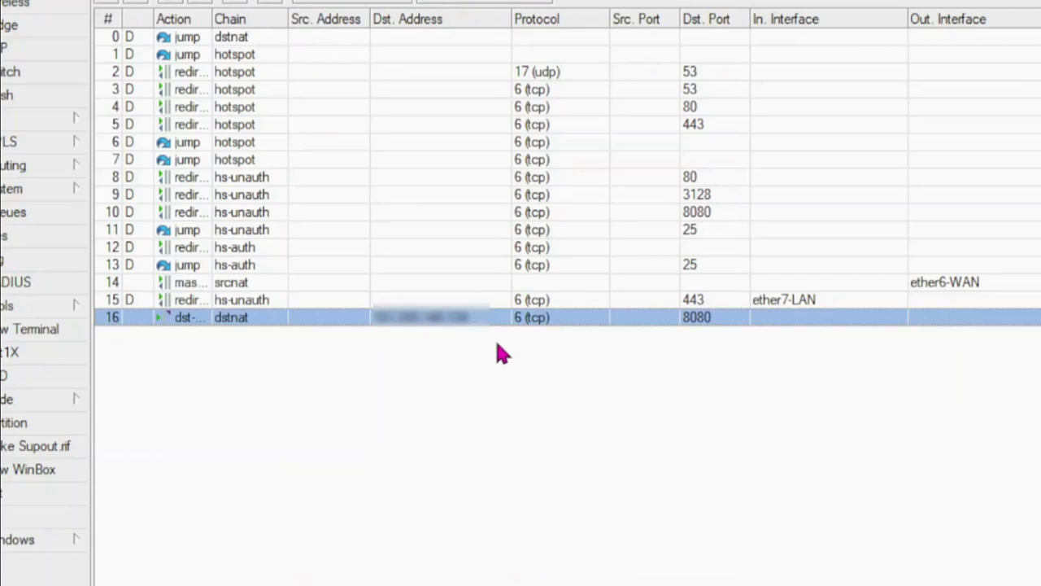
# Switch to Chrome and check which network the computer is connected to
pyautogui.click(463, 570)
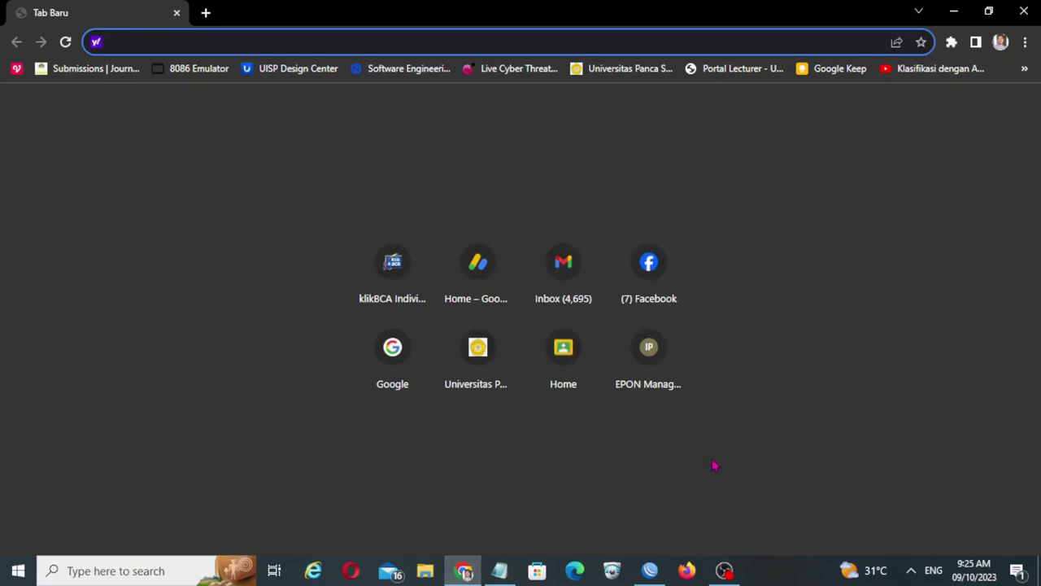
pyautogui.click(912, 571)
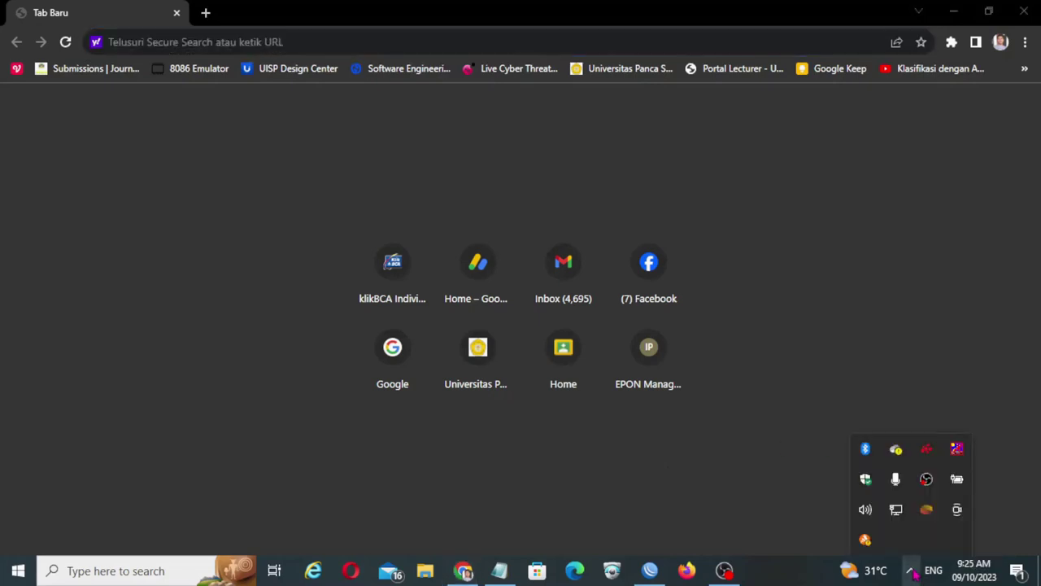
pyautogui.click(897, 514)
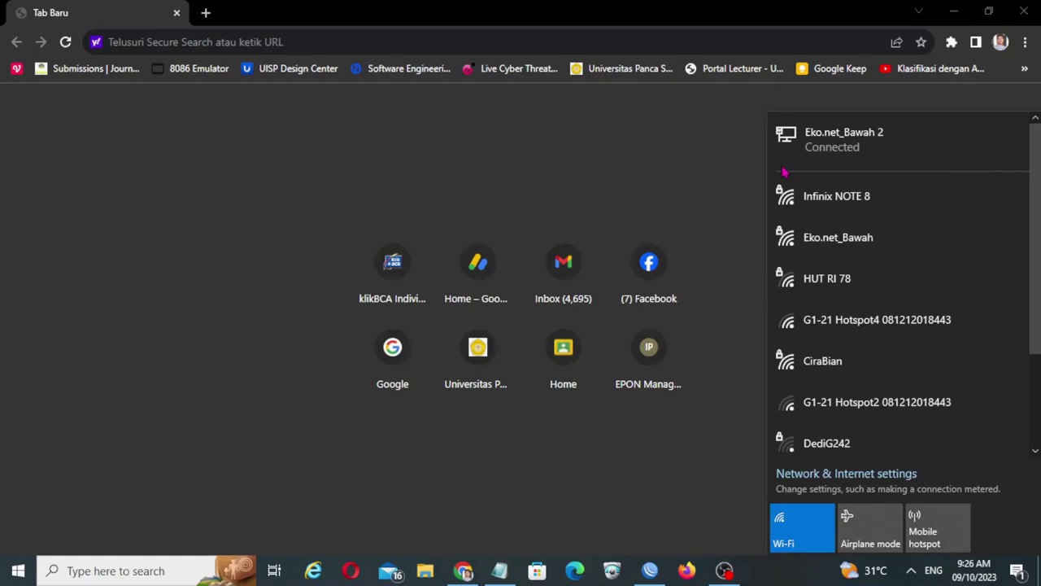
# Open the public IP address on port 8080 in the browser, checking the address against the Notepad document
pyautogui.click(368, 42)
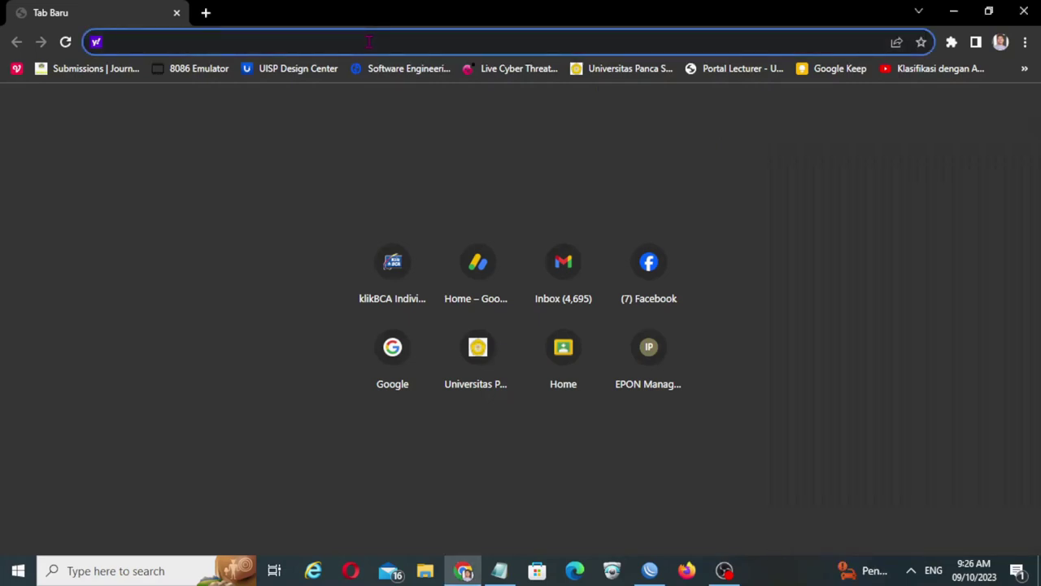
pyautogui.write('101')
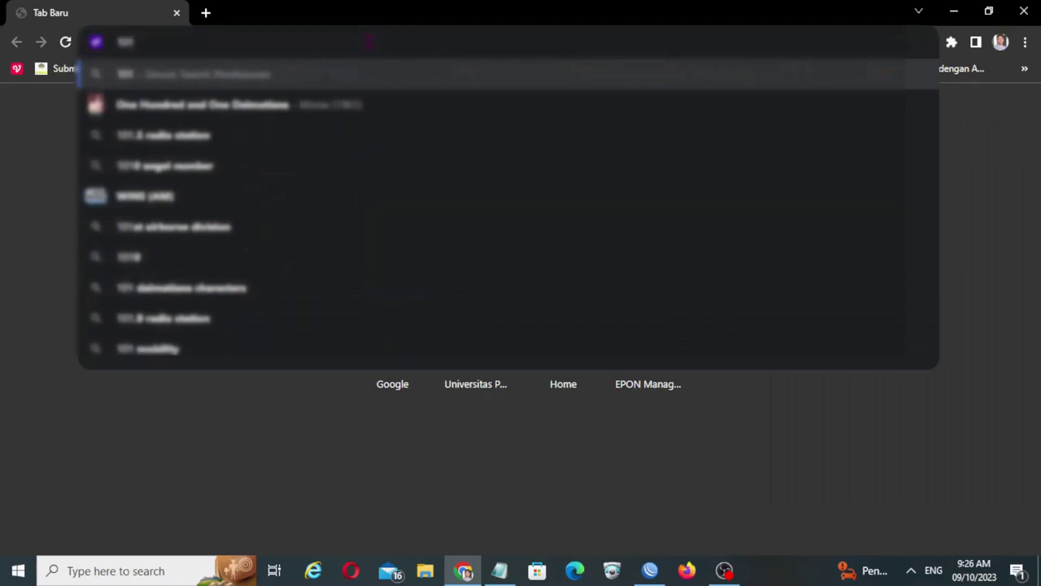
pyautogui.write('.205')
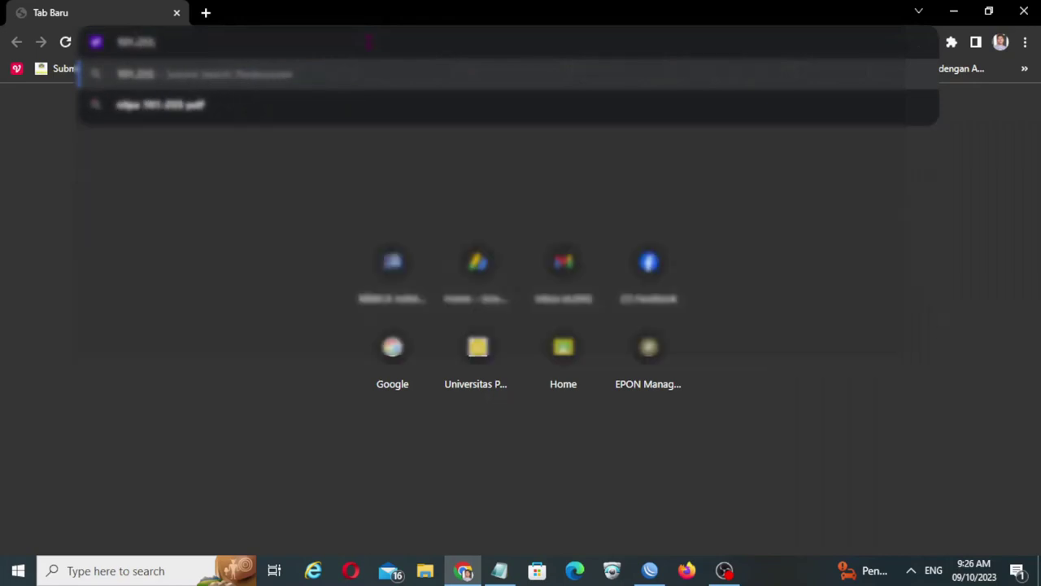
pyautogui.press('Return')
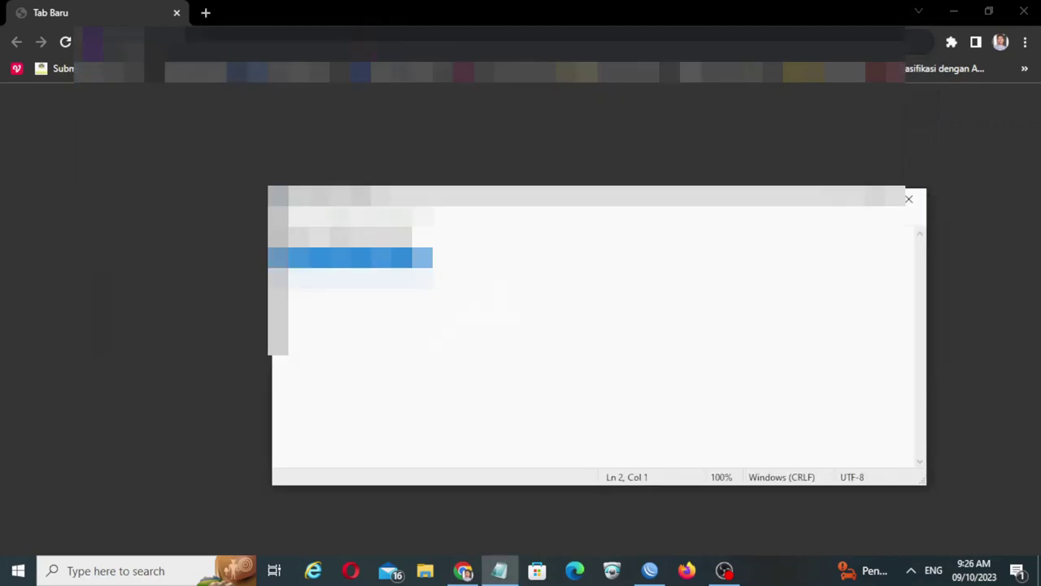
pyautogui.hotkey('alt', 'Tab')
pyautogui.write('101.205.148')
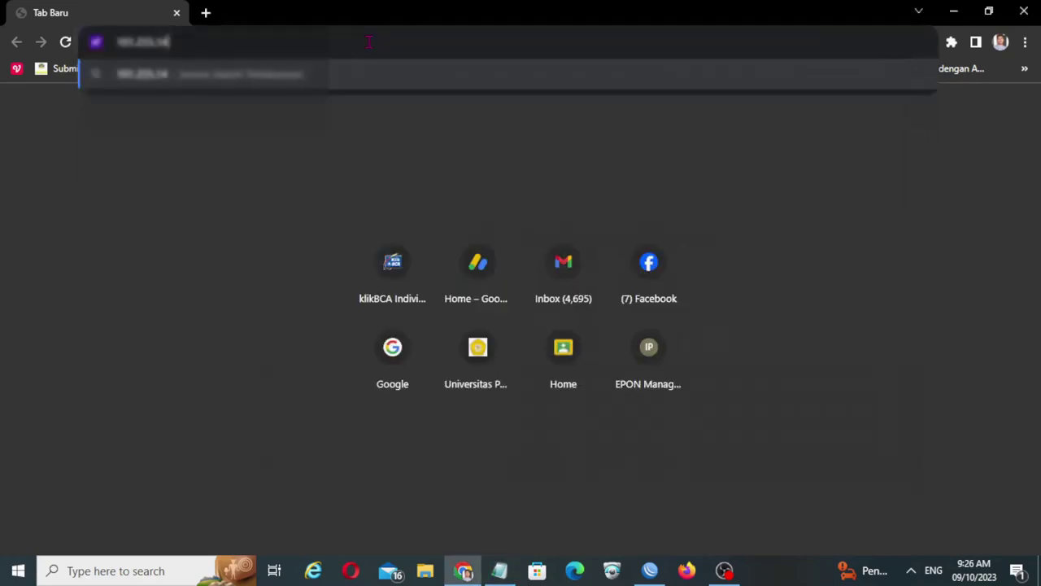
pyautogui.write('.158')
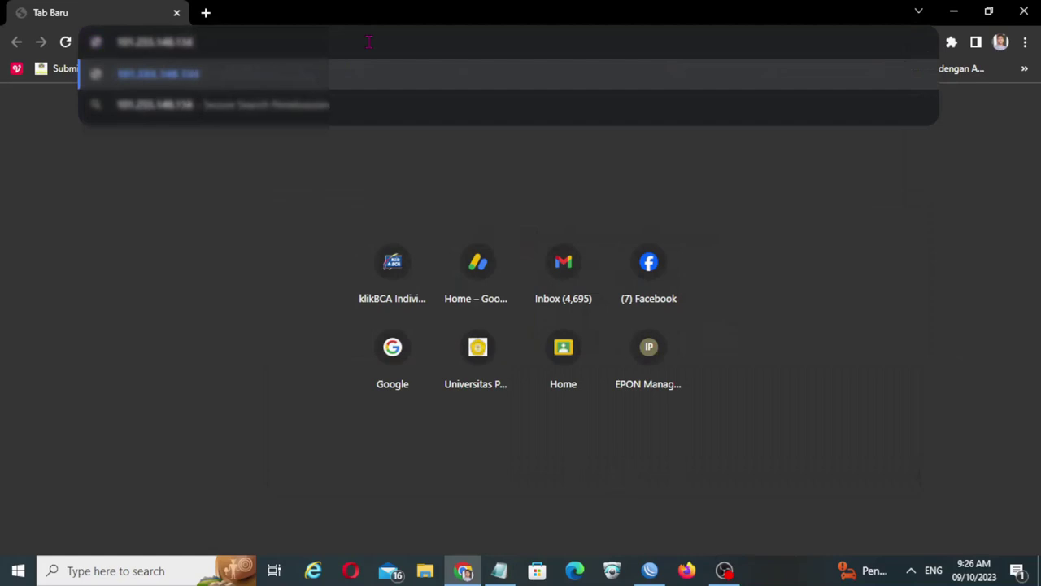
pyautogui.write(':8080')
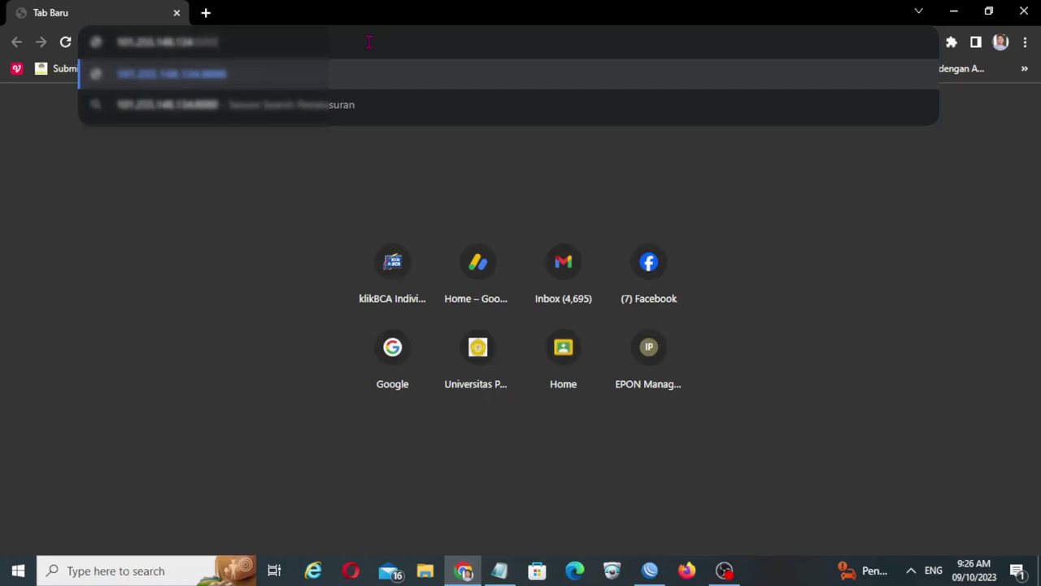
pyautogui.press('Return')
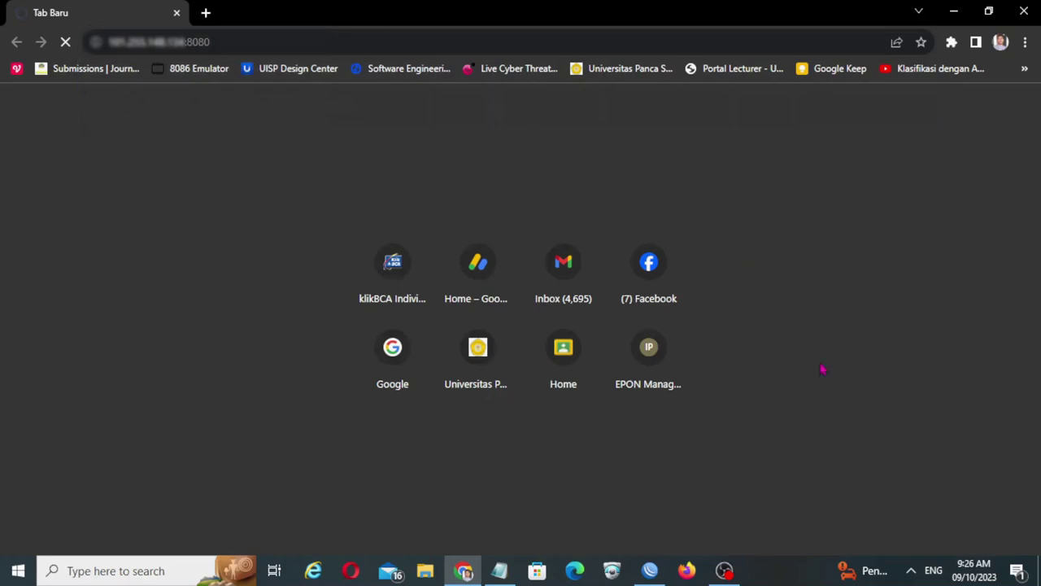
# Connect the computer to the Infinix NOTE 8 Wi-Fi network and minimize the WinBox login window
pyautogui.click(913, 572)
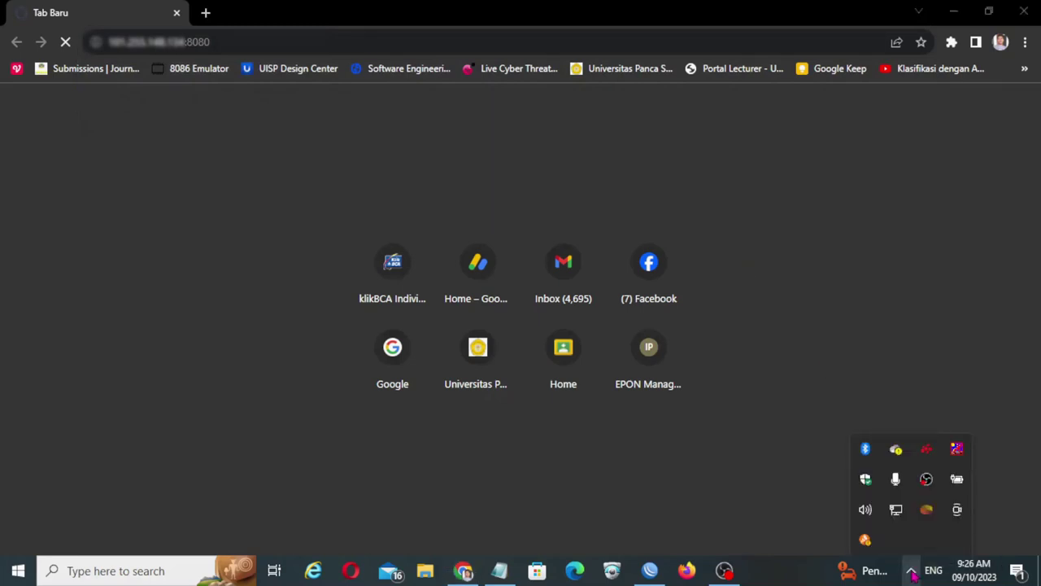
pyautogui.click(896, 510)
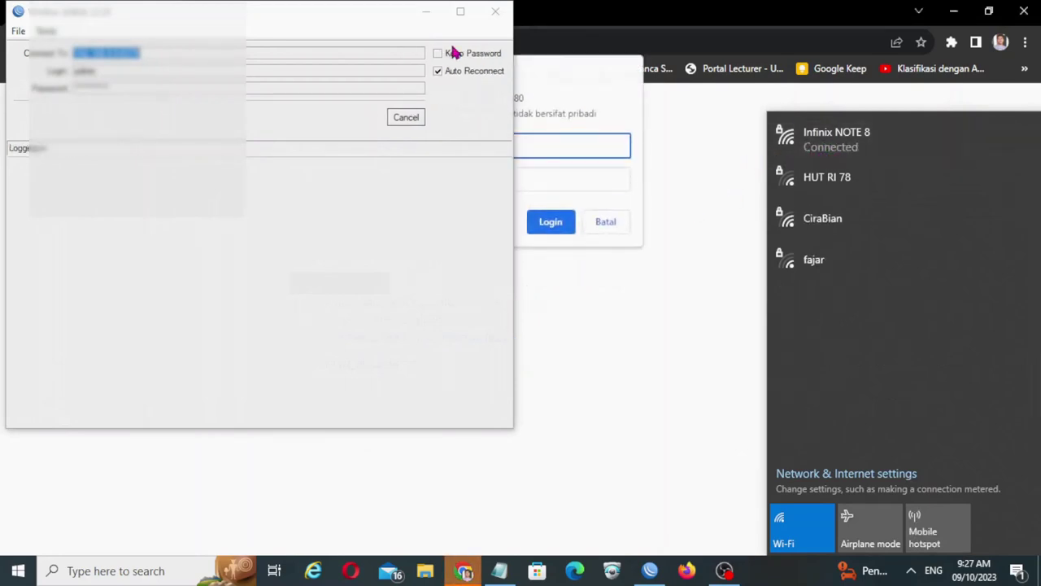
pyautogui.click(426, 13)
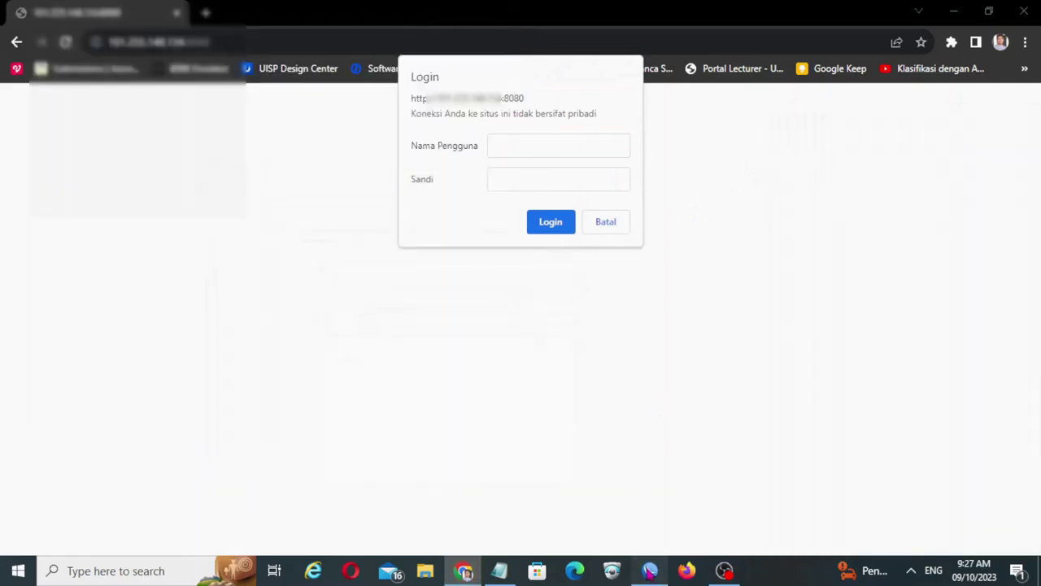
pyautogui.click(649, 571)
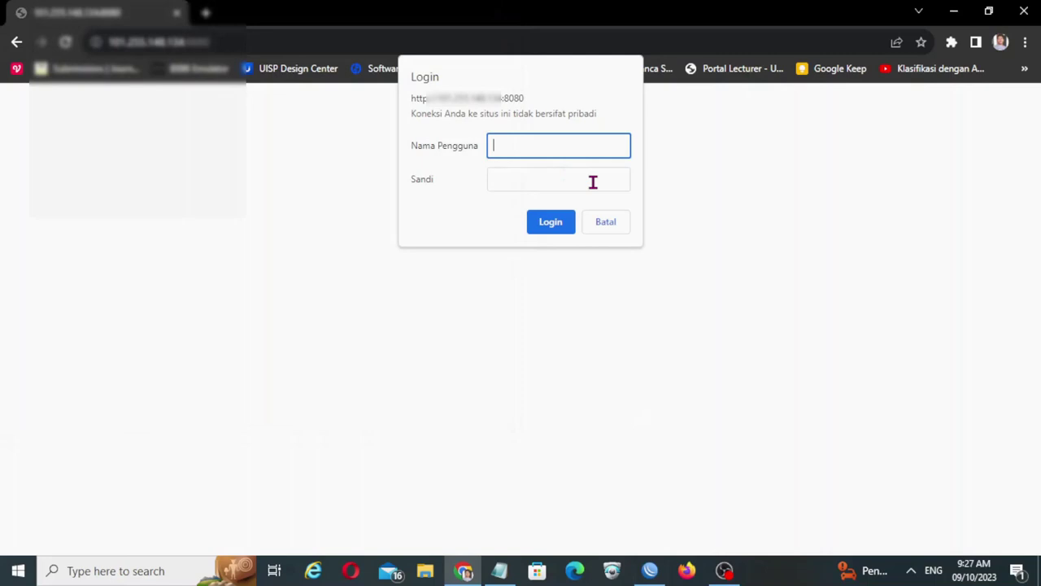
# Reload the public IP address on port 8080 over the new connection
pyautogui.press('Tab')
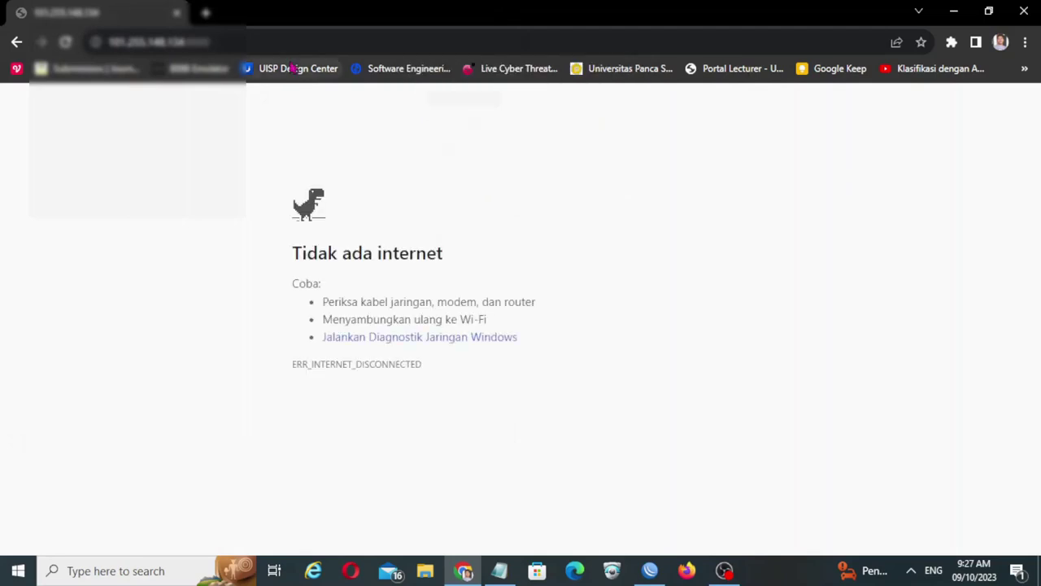
pyautogui.click(265, 44)
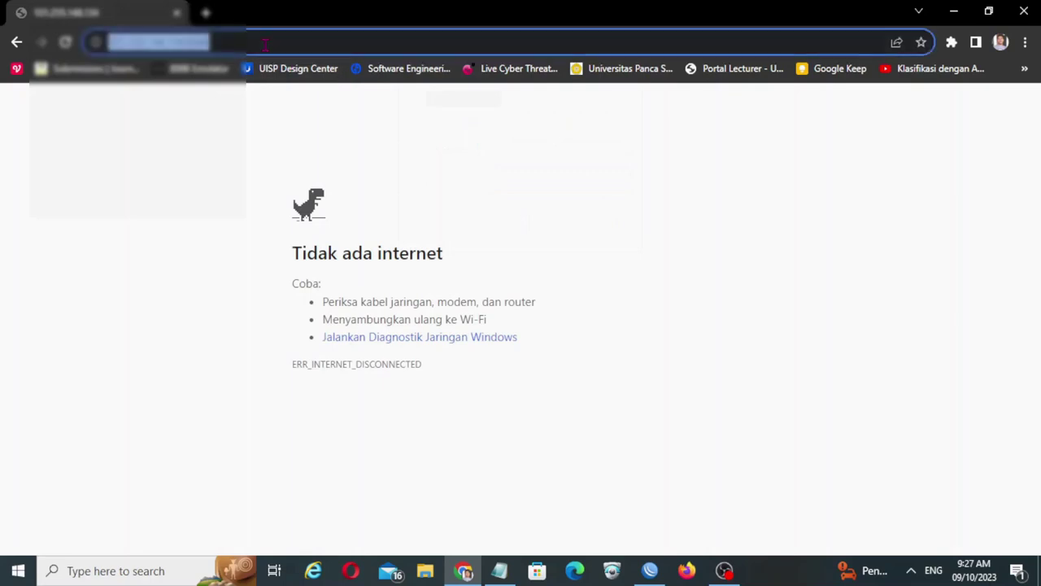
pyautogui.press('Return')
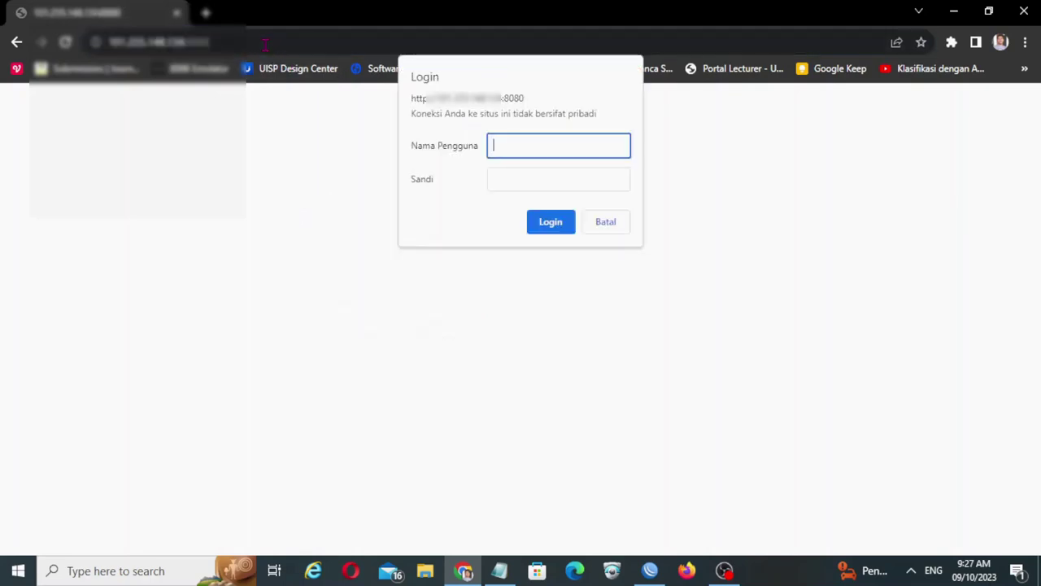
# Log in to the OLT management page as admin with the account password and dismiss the offer to save the password
pyautogui.write('admin')
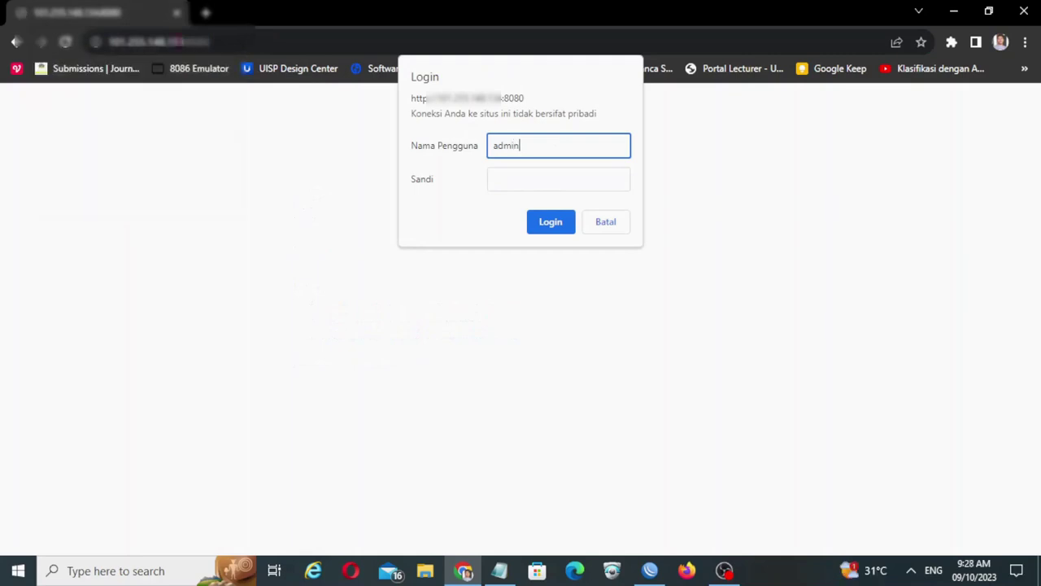
pyautogui.press('Tab')
pyautogui.write('•••••••')
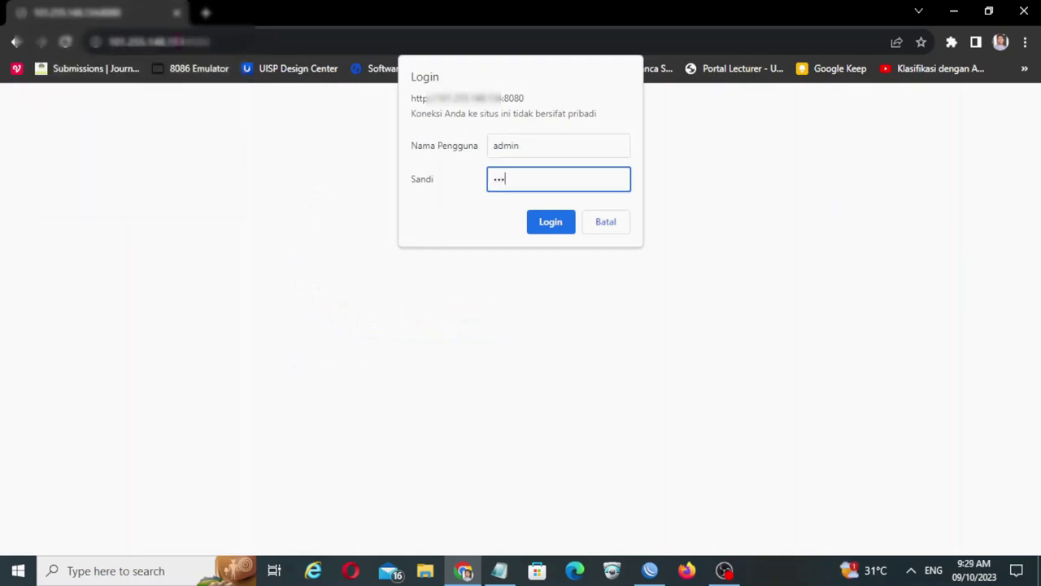
pyautogui.write('•')
pyautogui.press('Return')
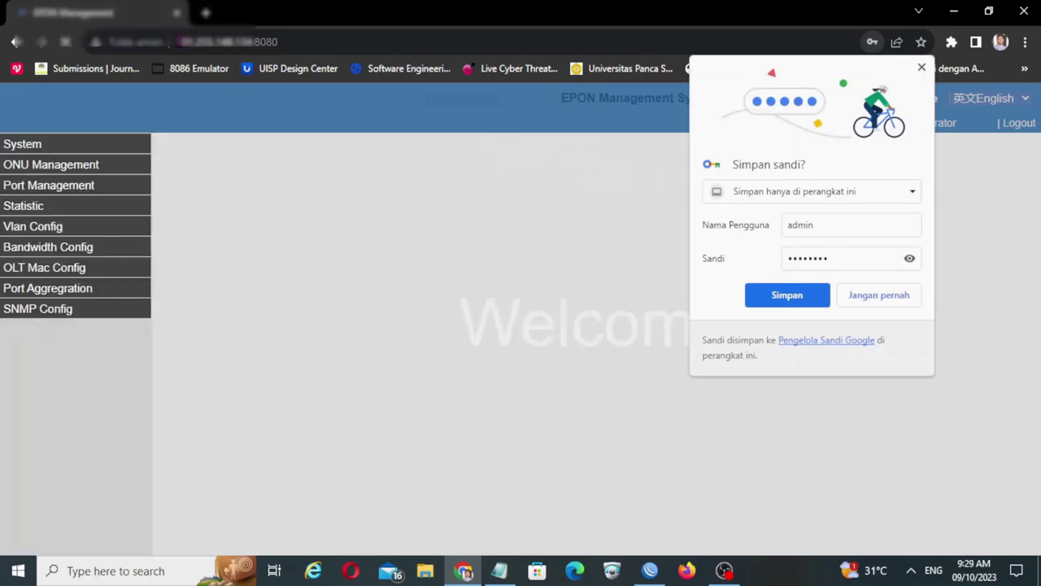
pyautogui.click(922, 66)
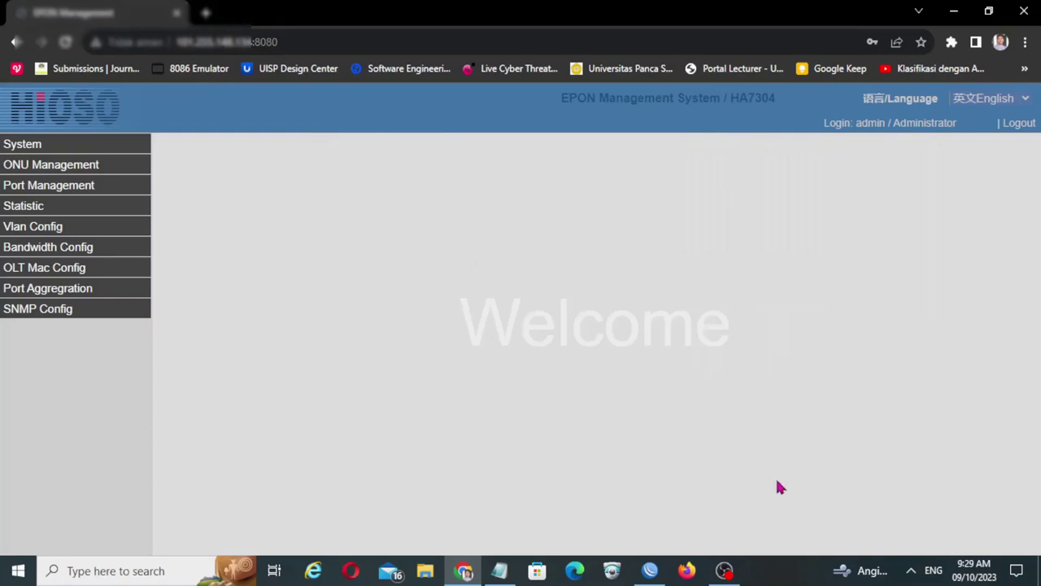
# Cancel the pending WinBox login and disconnect the computer from the Infinix NOTE 8 Wi-Fi network
pyautogui.click(651, 571)
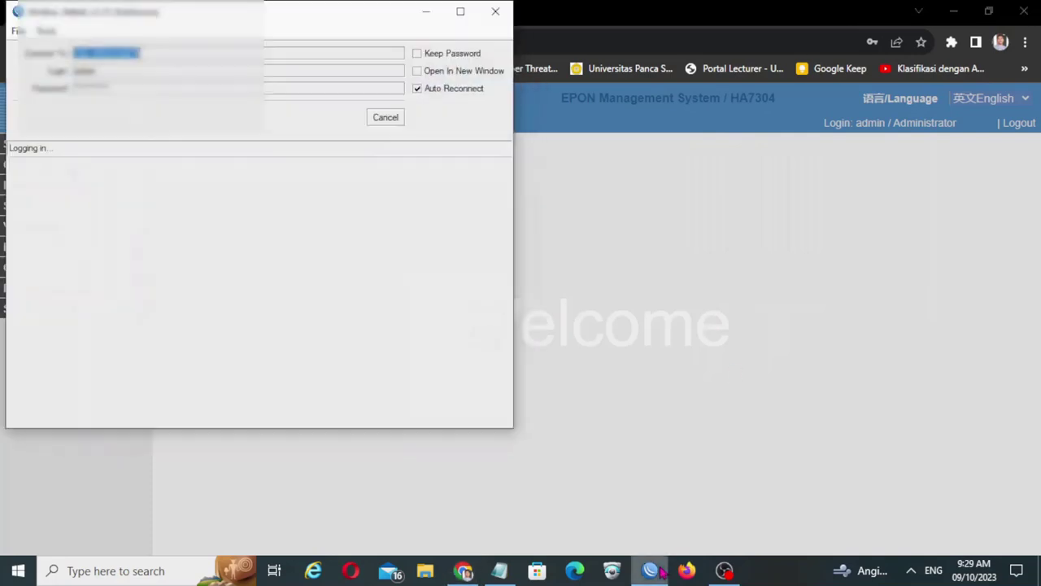
pyautogui.click(385, 119)
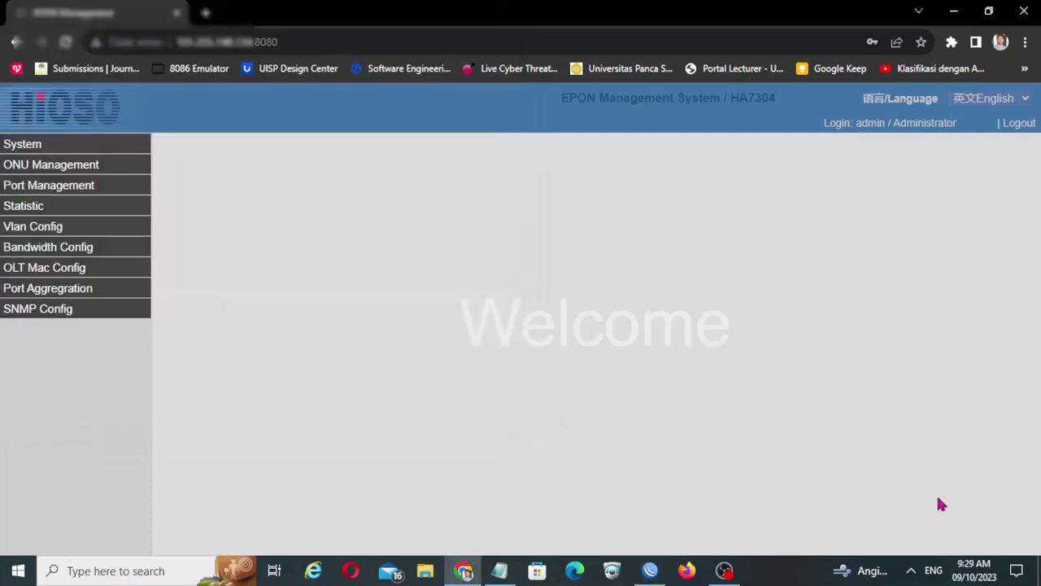
pyautogui.click(912, 571)
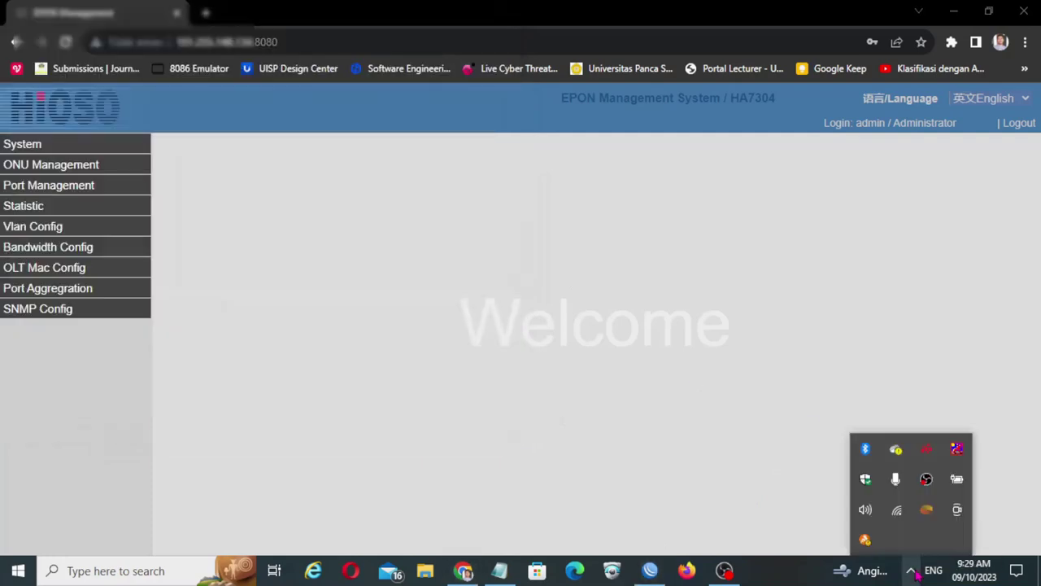
pyautogui.click(899, 513)
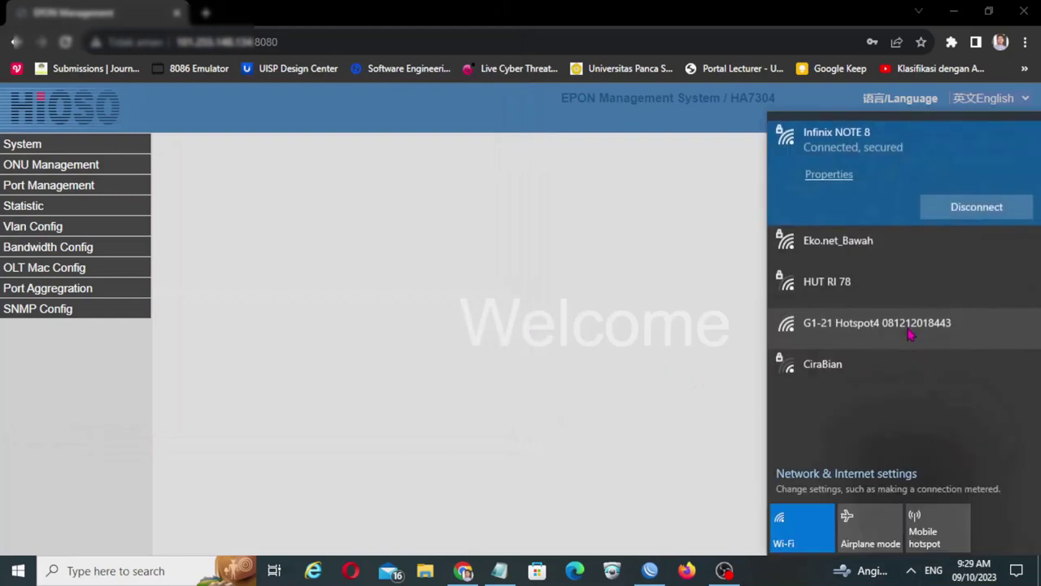
pyautogui.click(952, 211)
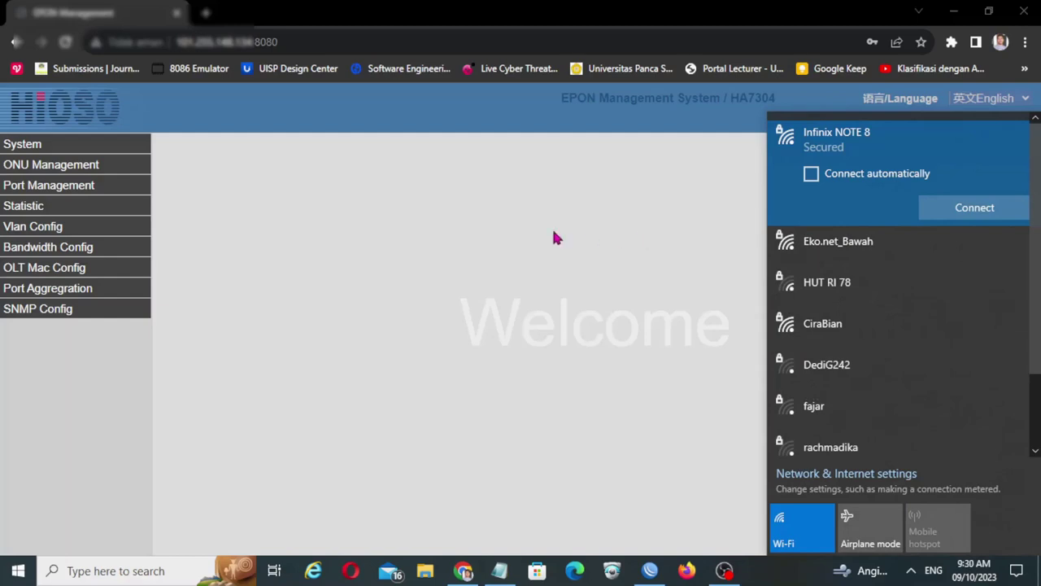
pyautogui.click(470, 268)
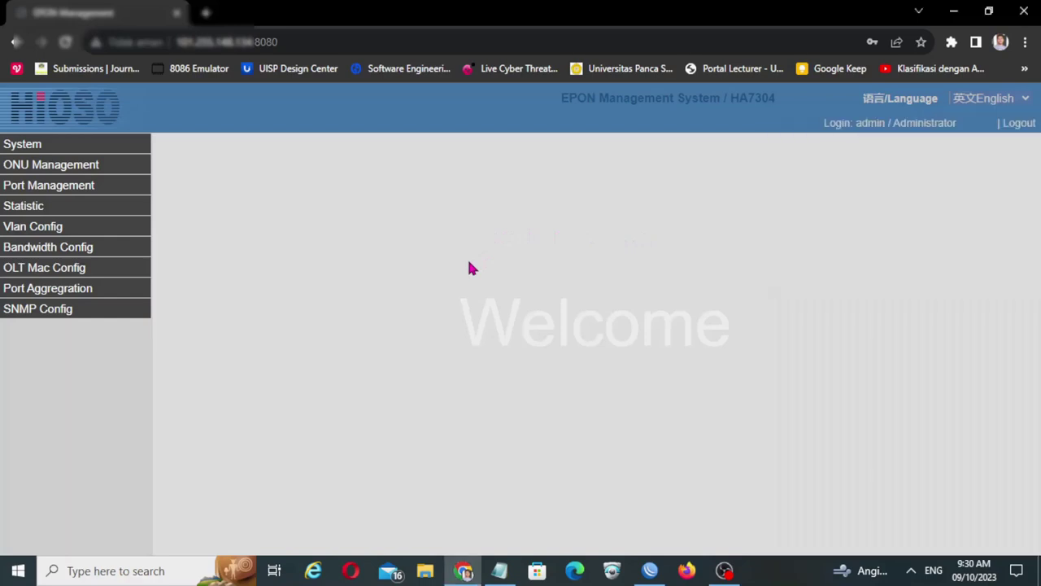
# Reconnect to the router in WinBox and review the general and action settings of the port 8080 dstnat rule
pyautogui.click(650, 571)
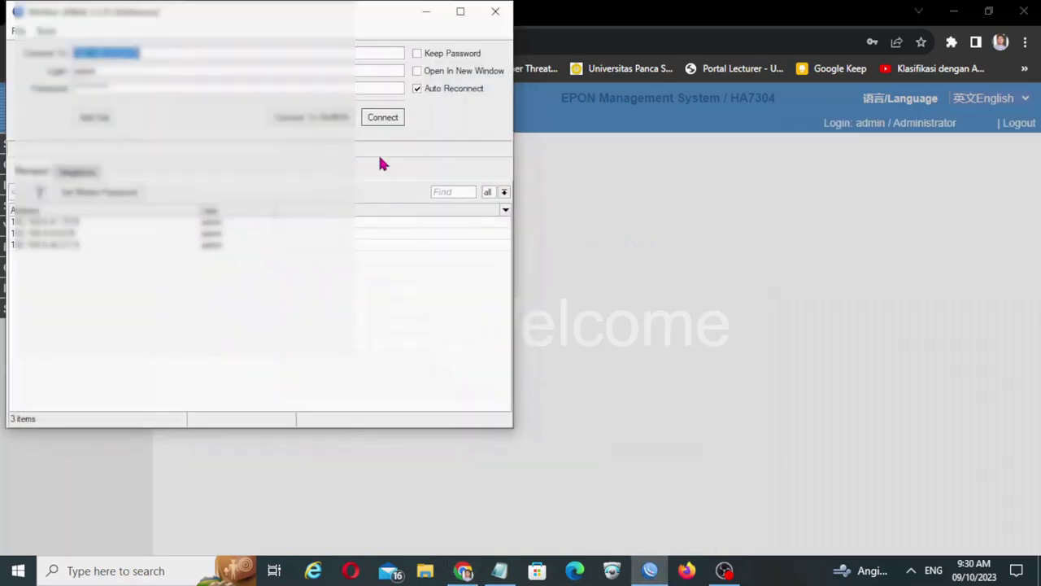
pyautogui.click(392, 122)
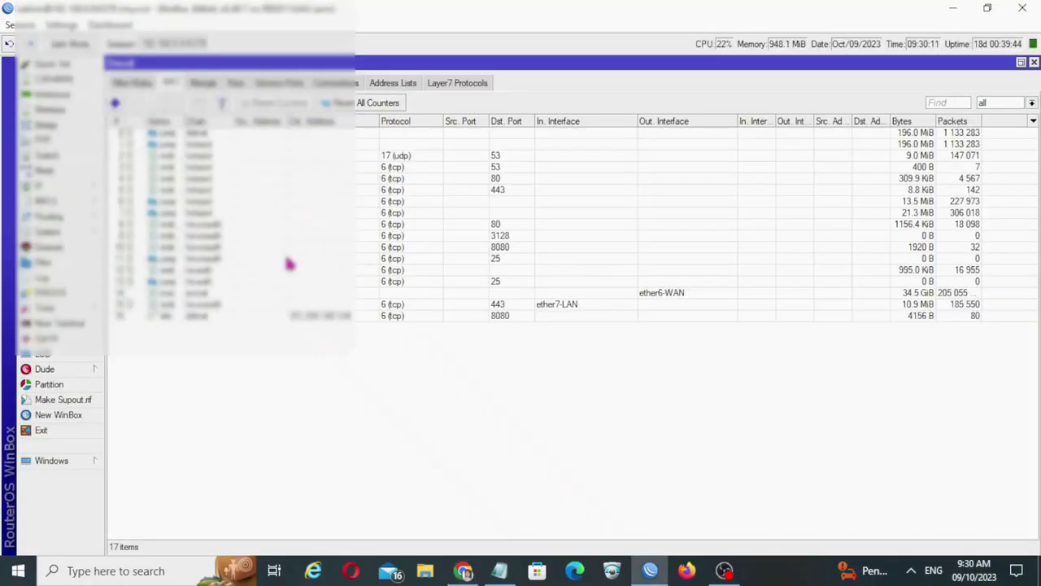
pyautogui.doubleClick(322, 317)
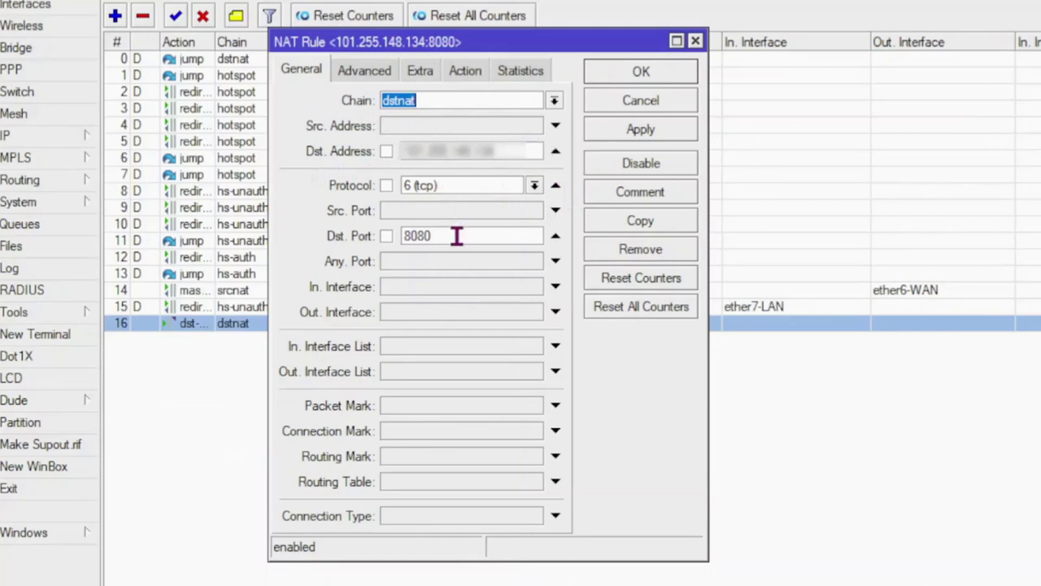
pyautogui.click(469, 72)
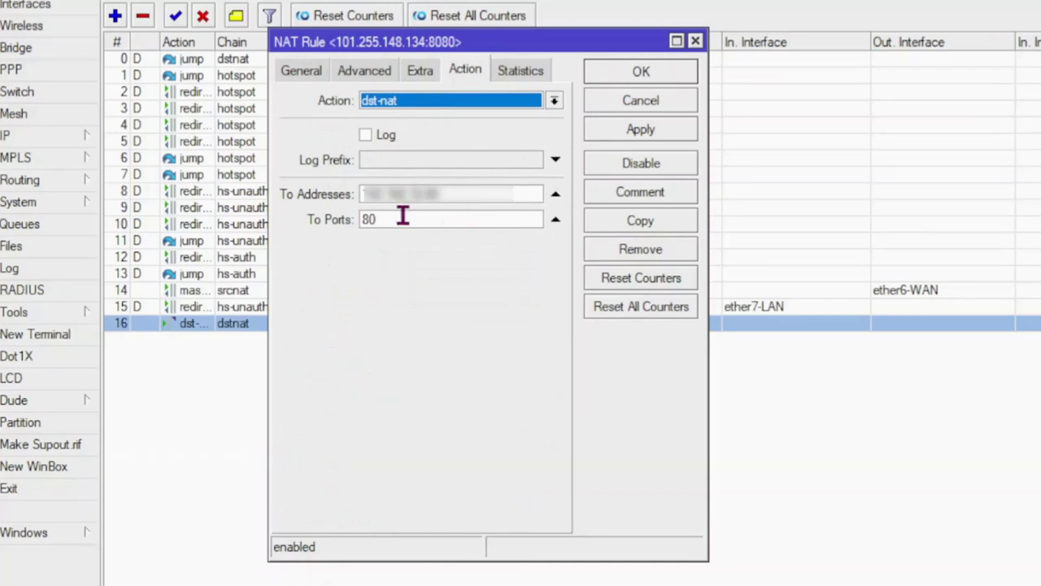
pyautogui.click(693, 39)
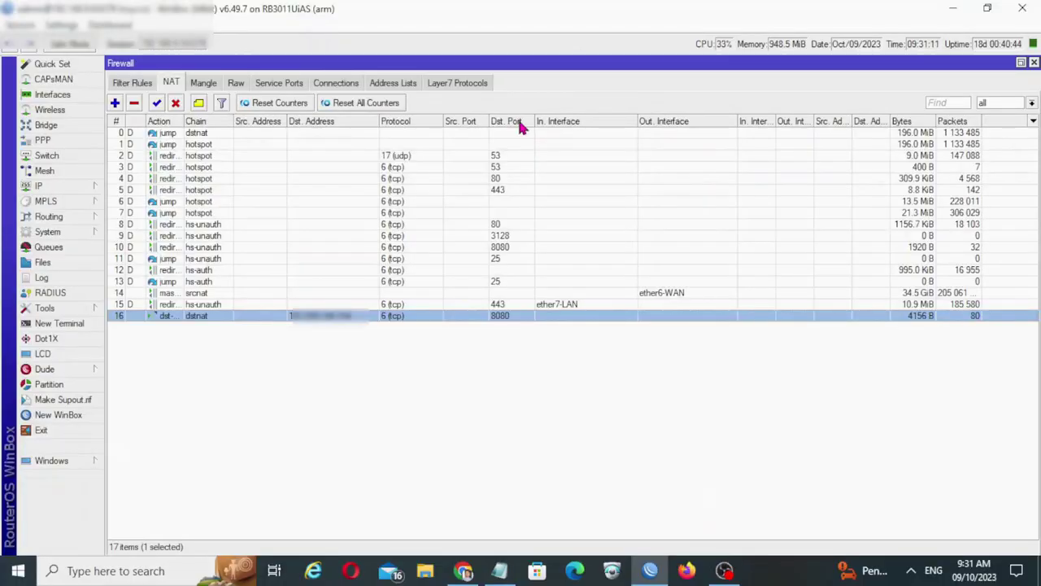
pyautogui.doubleClick(315, 324)
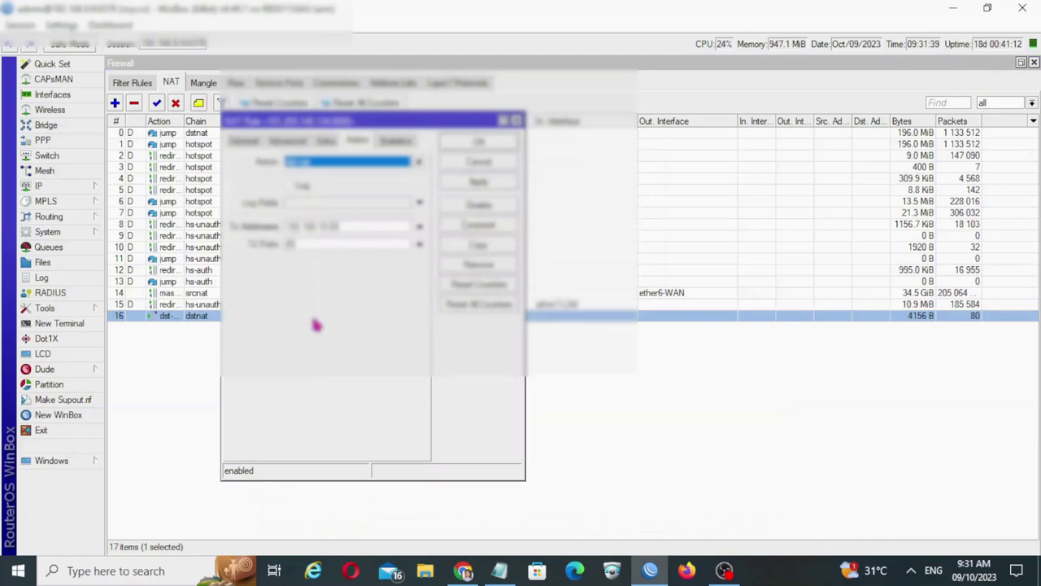
pyautogui.click(254, 142)
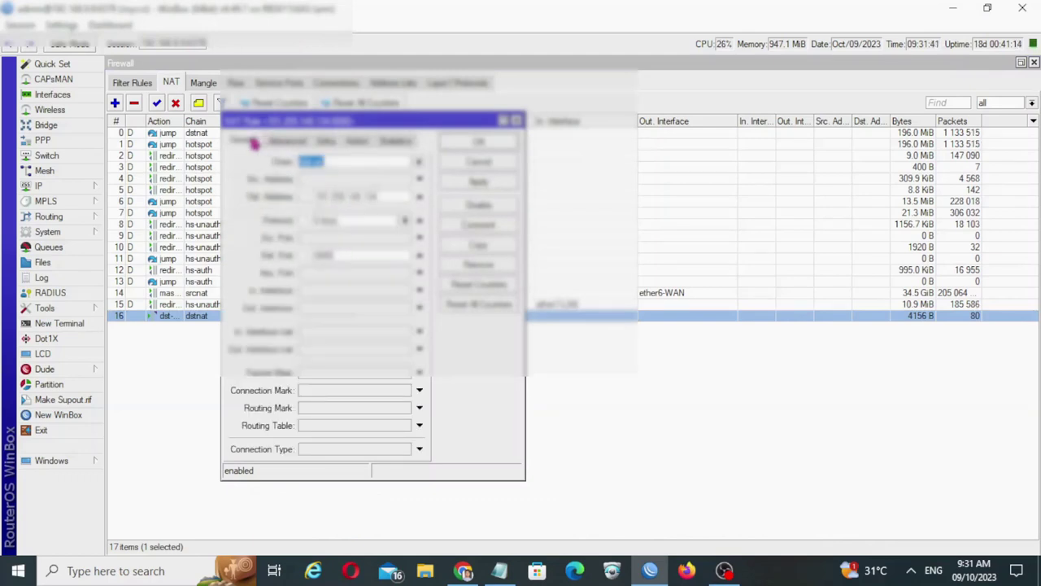
pyautogui.click(359, 143)
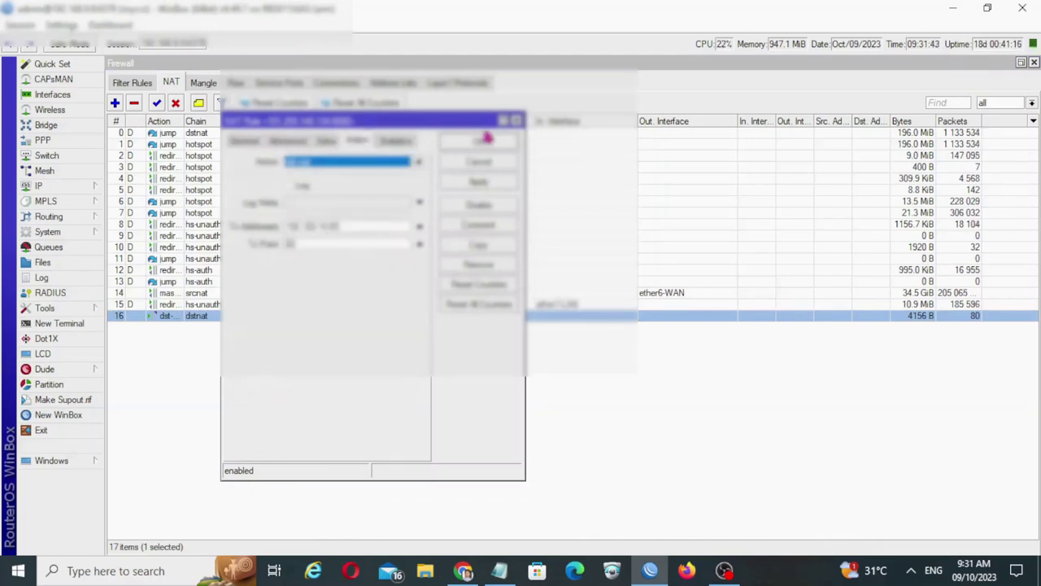
pyautogui.click(516, 119)
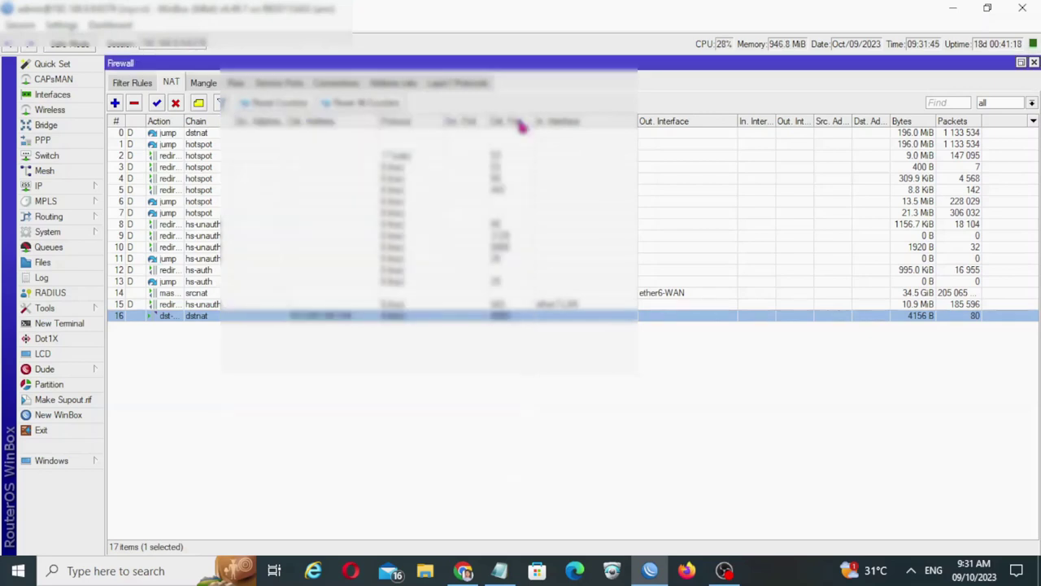
# Close the Firewall window, WinBox, the EPON Management browser tab and the untitled Notepad document
pyautogui.click(1034, 63)
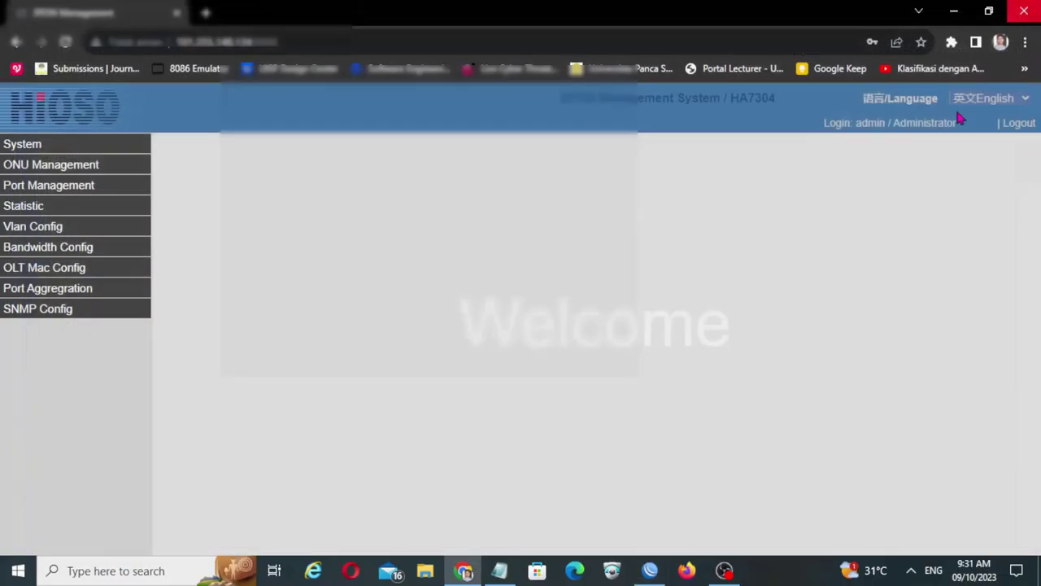
pyautogui.click(953, 7)
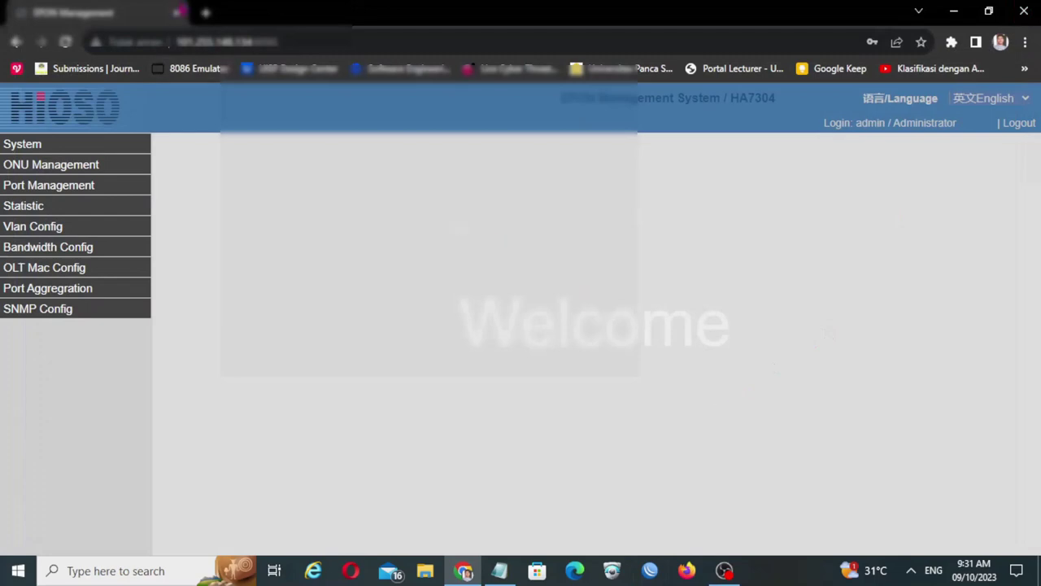
pyautogui.click(178, 13)
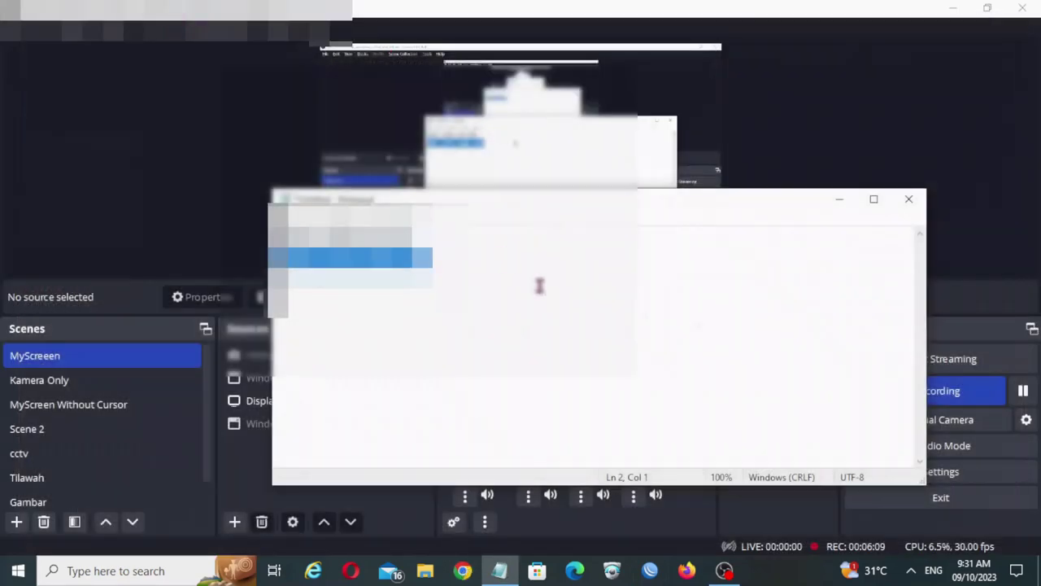
pyautogui.click(909, 202)
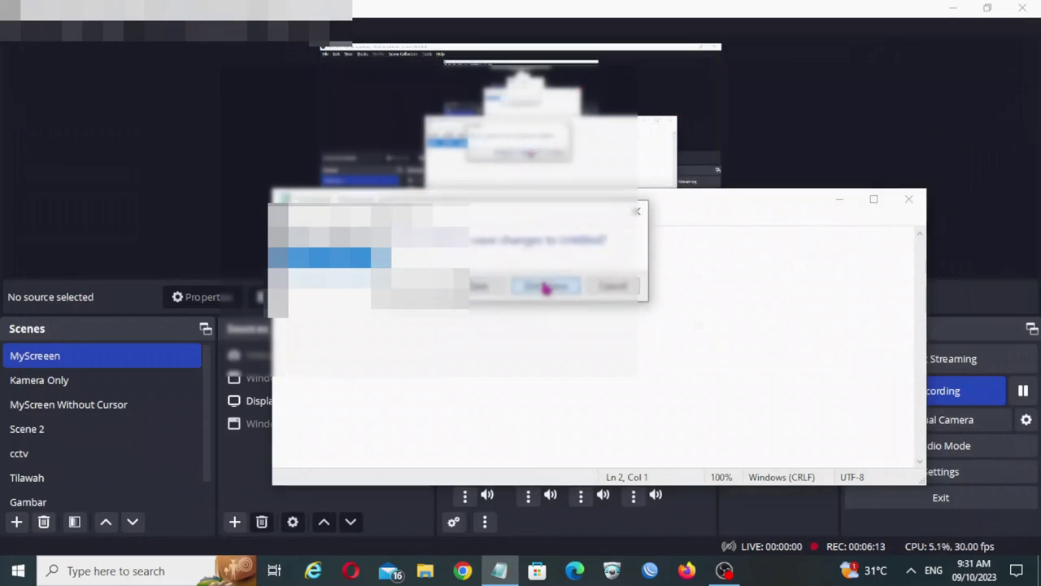